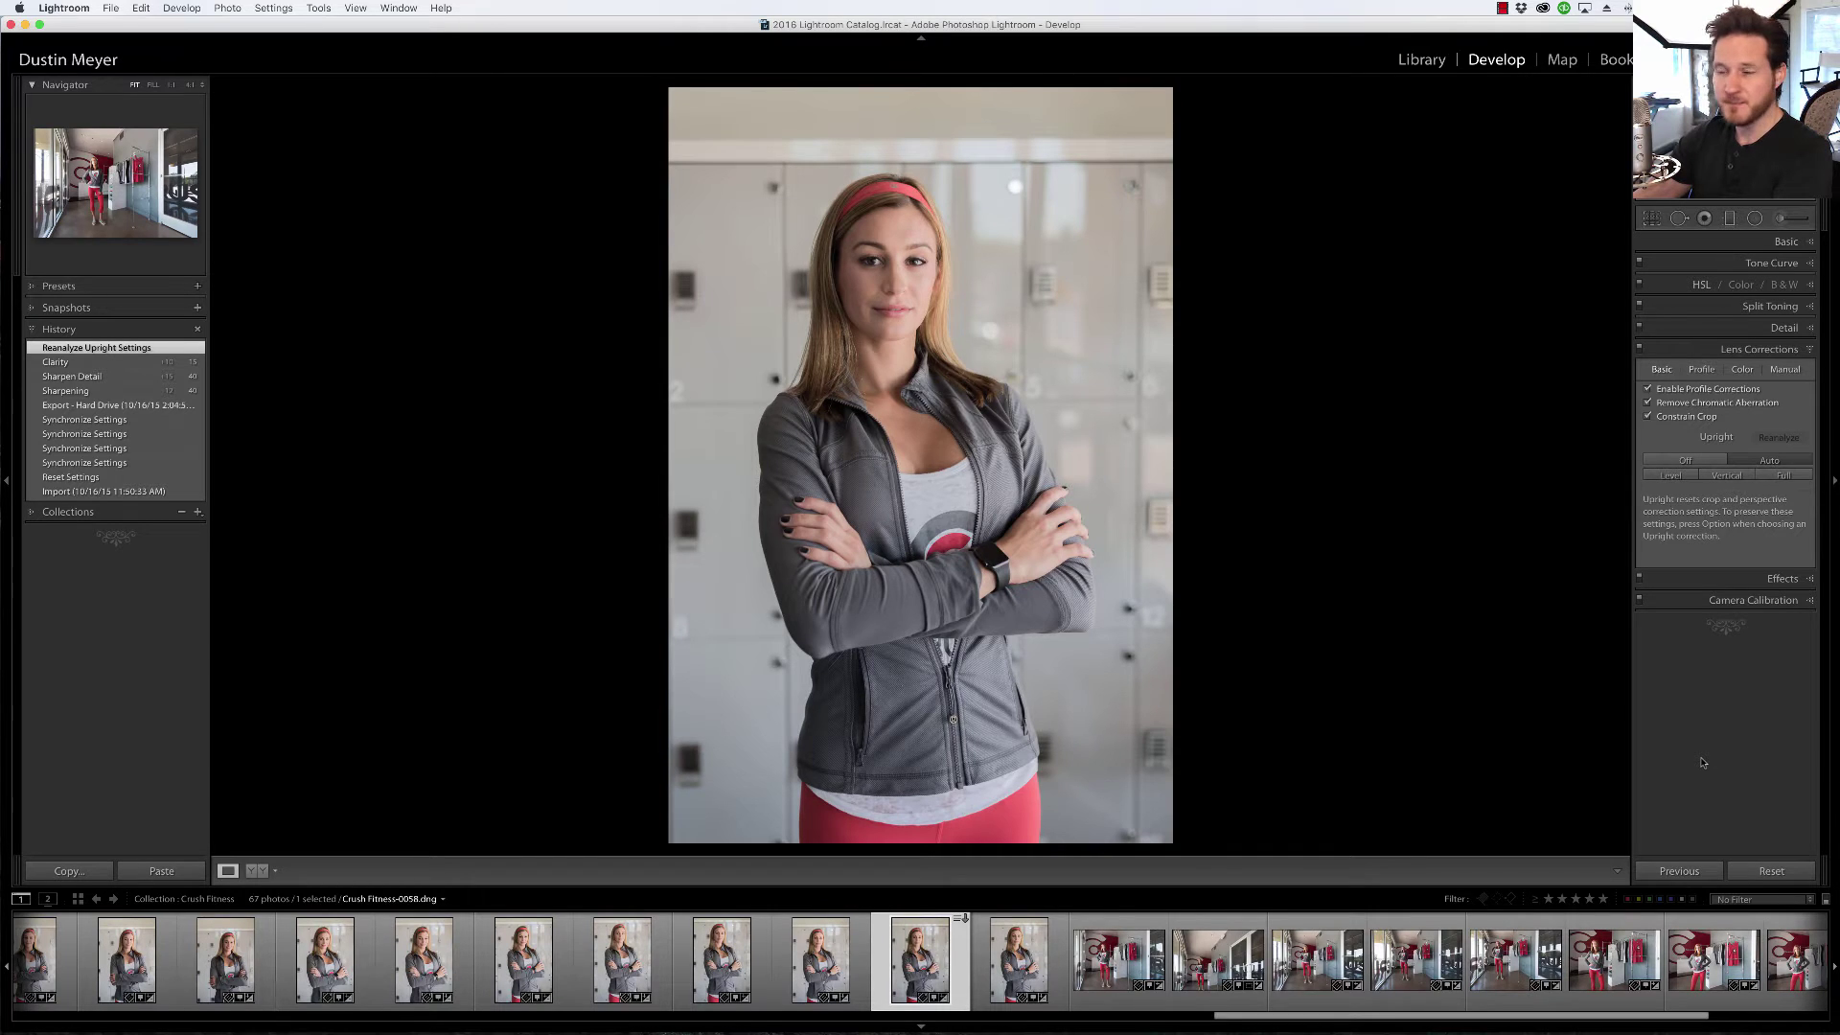
Launch JPEGmini Pro from the Dock's photo applications group, then close it to return to Lightroom.
{"action": "mouse_move", "coordinate": [1203, 1021]}
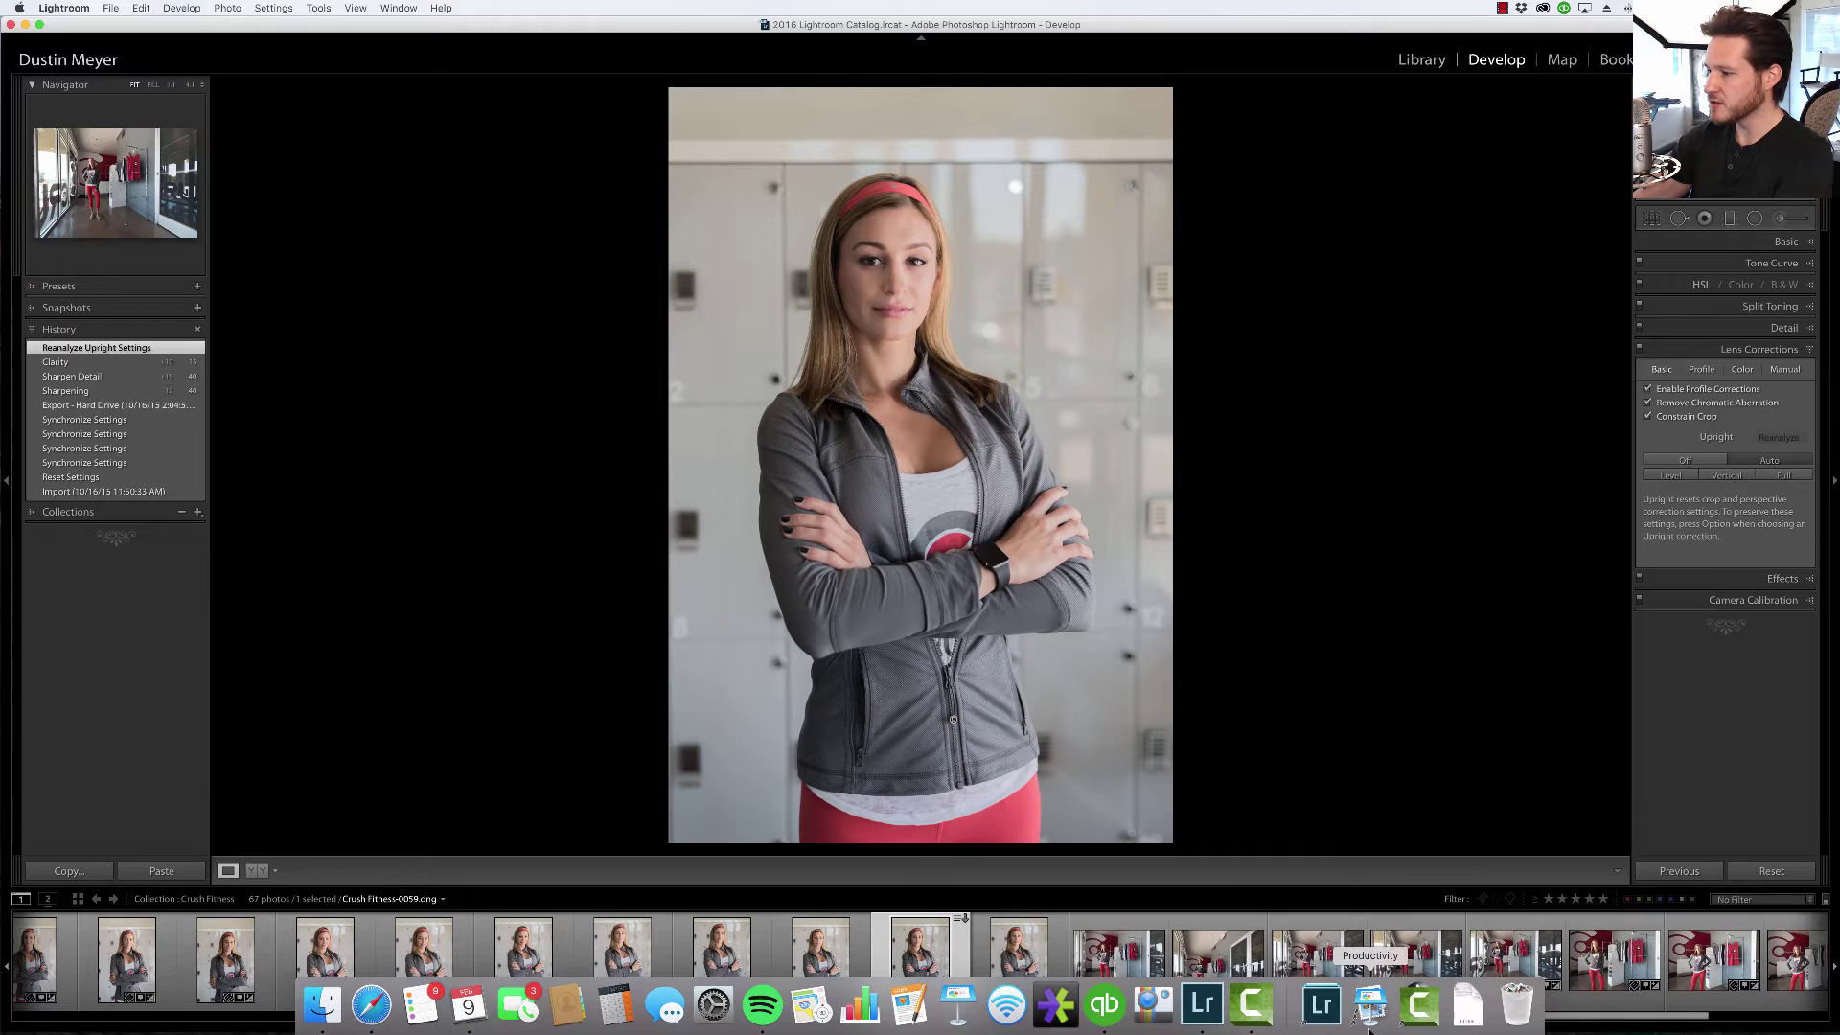
{"action": "left_click", "coordinate": [1321, 1007]}
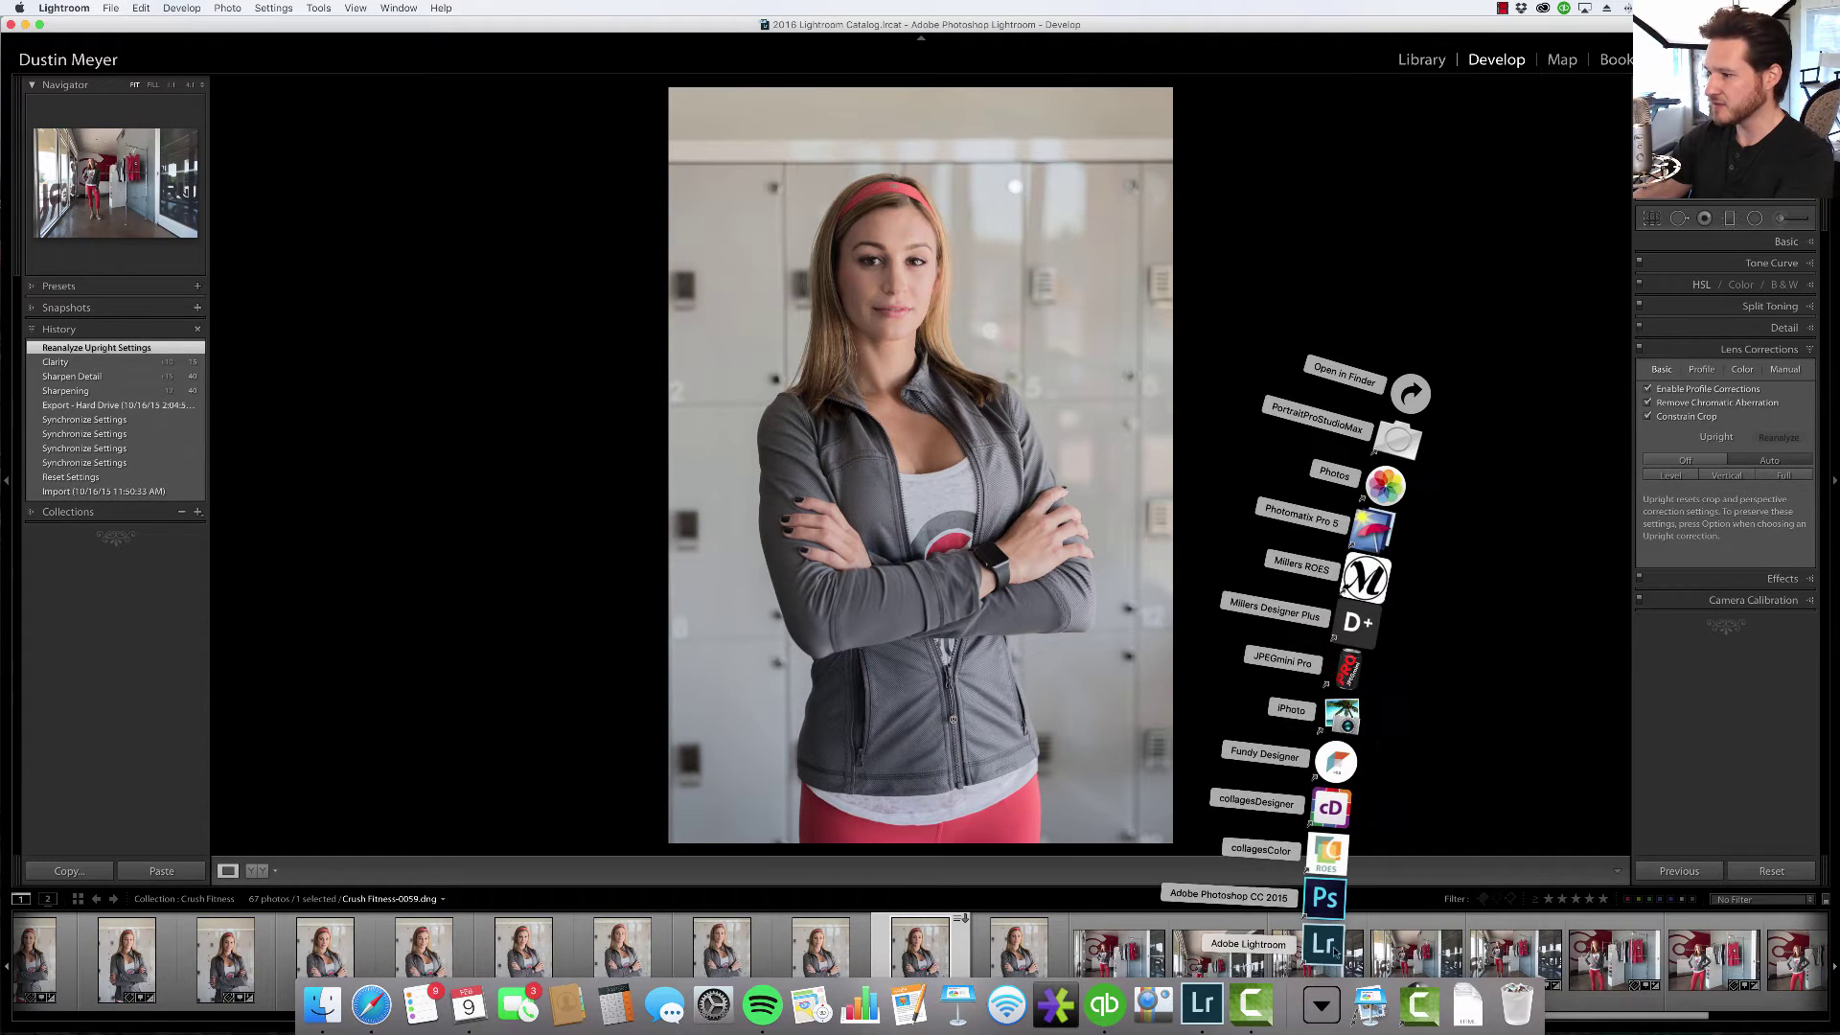
{"action": "left_click", "coordinate": [1347, 674]}
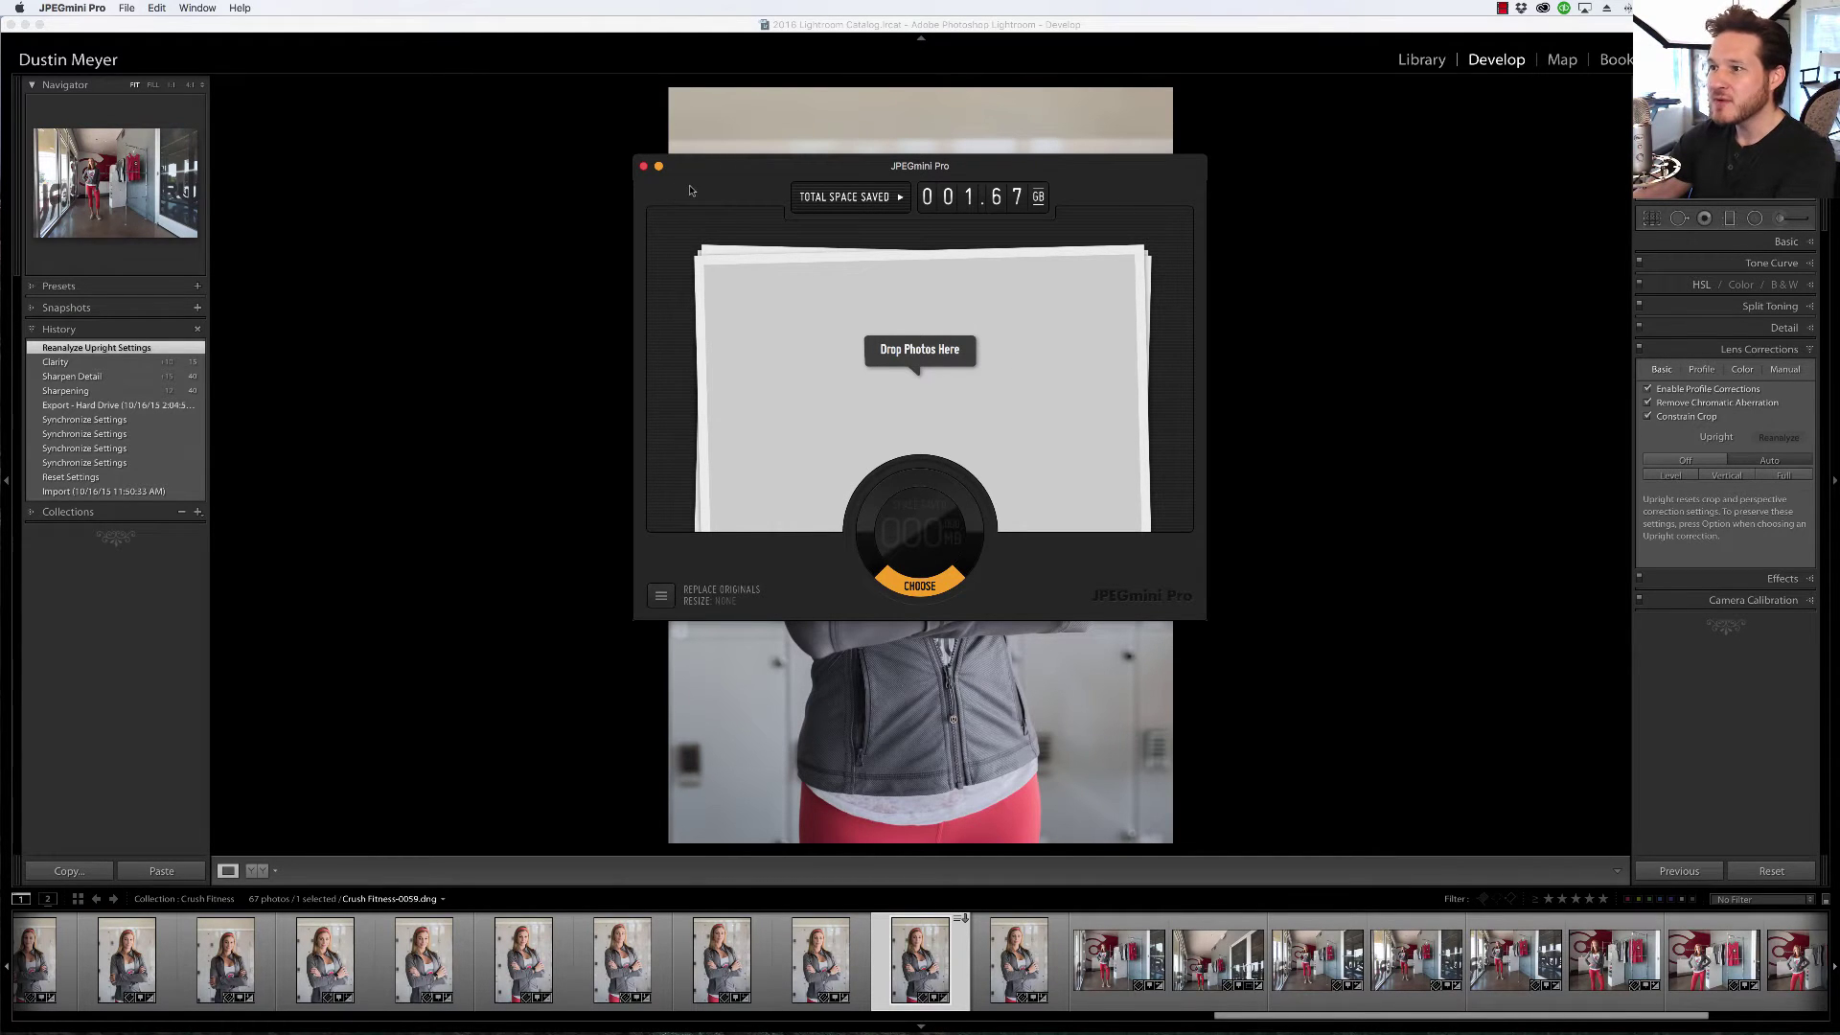
{"action": "left_click", "coordinate": [643, 167]}
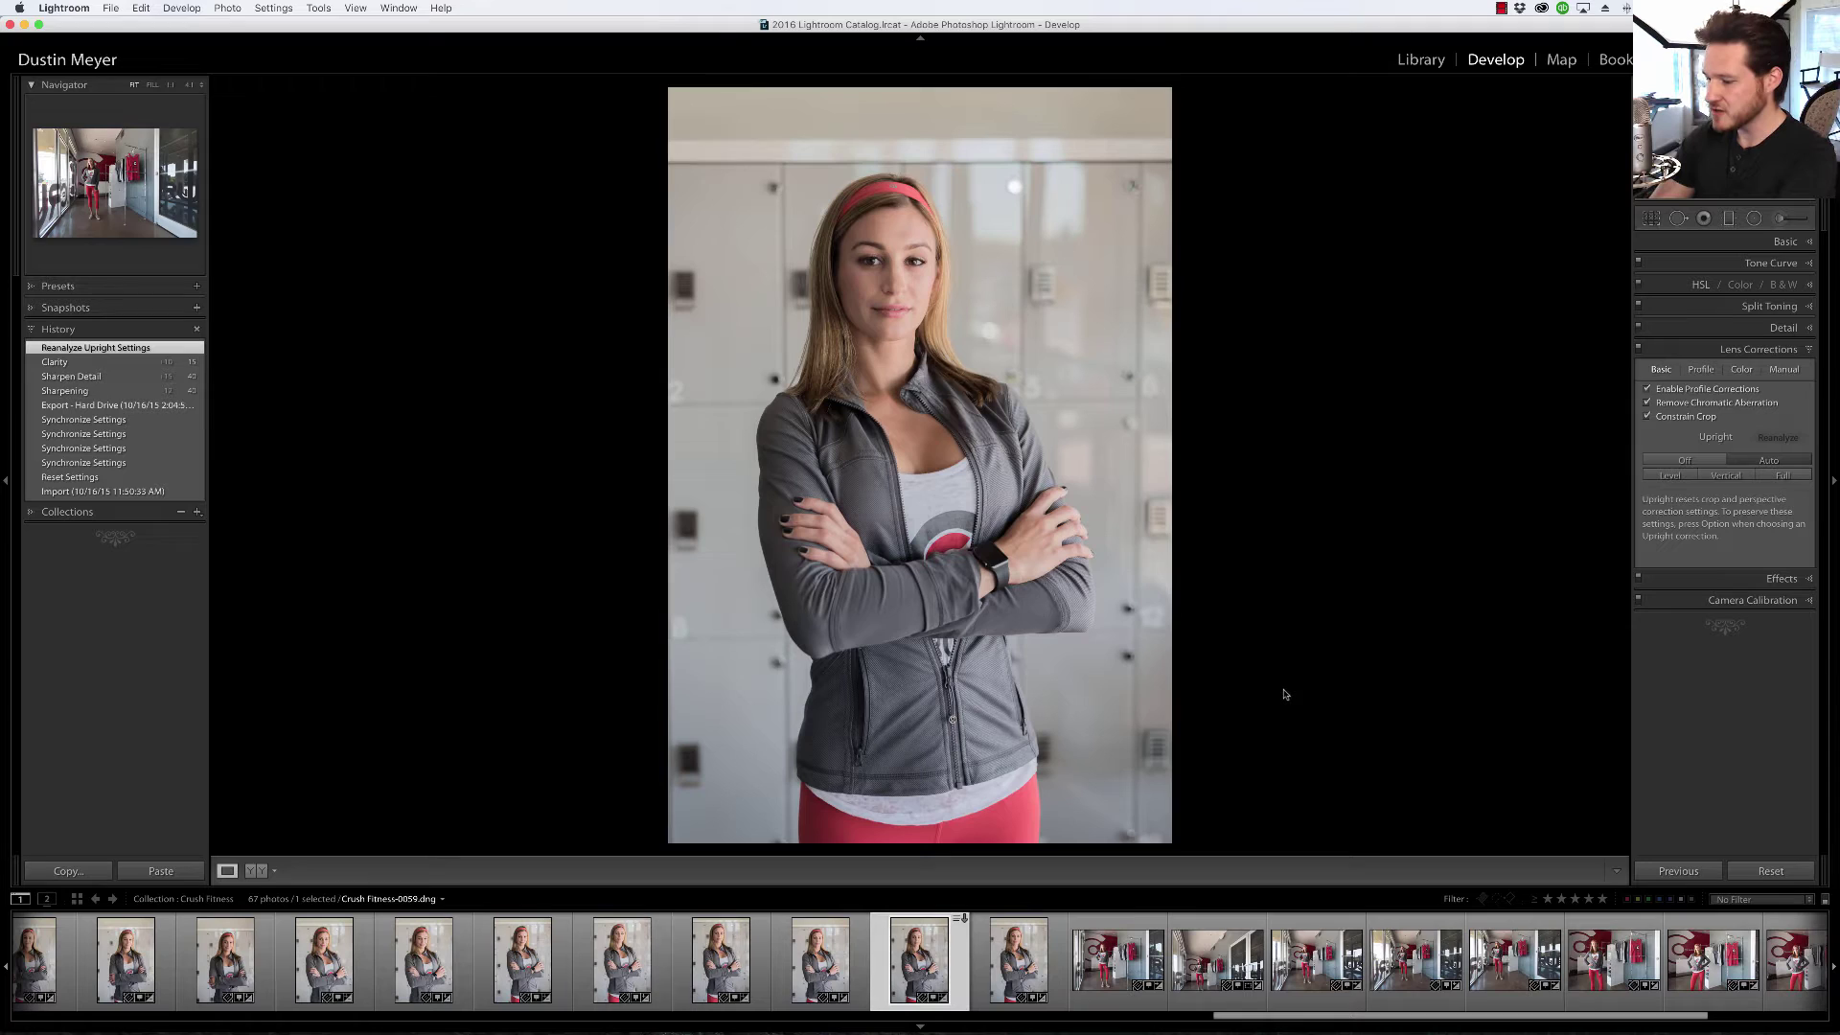
Show the info overlay and send Crush Fitness-0054 to Photoshop CC 2015 via Edit In.
{"action": "key", "text": "i"}
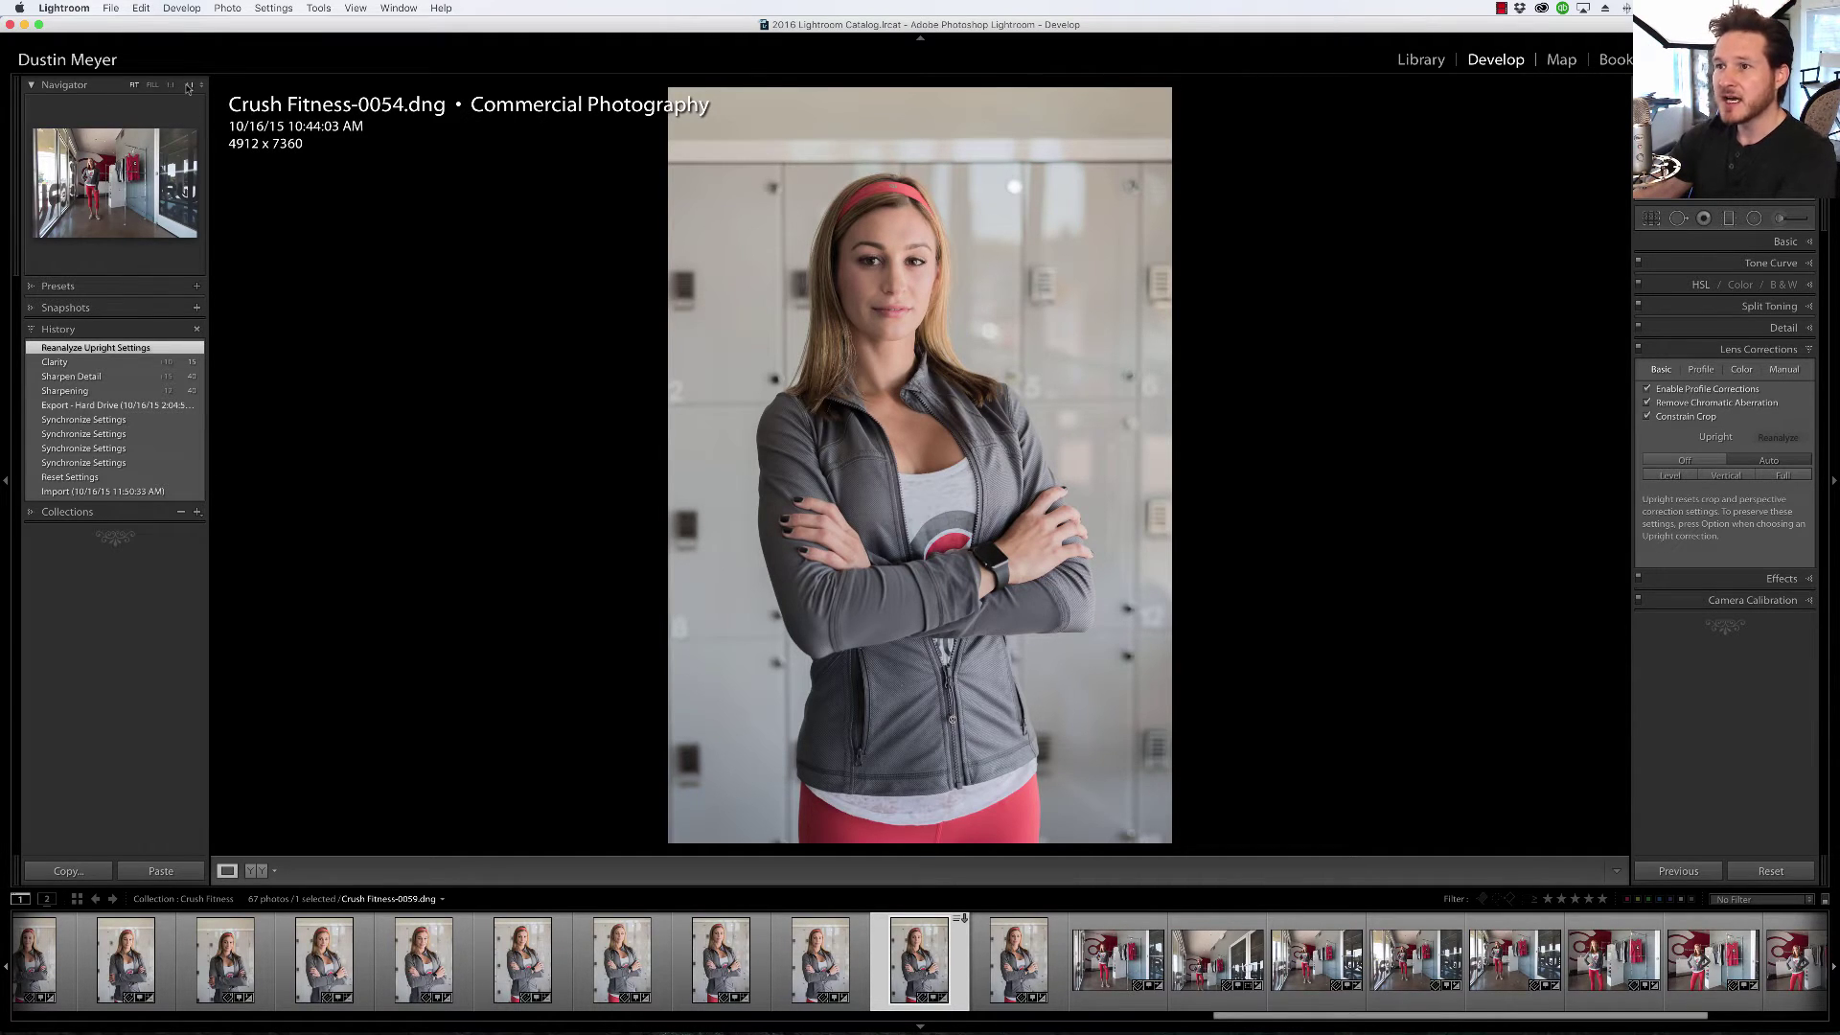
{"action": "right_click", "coordinate": [916, 956]}
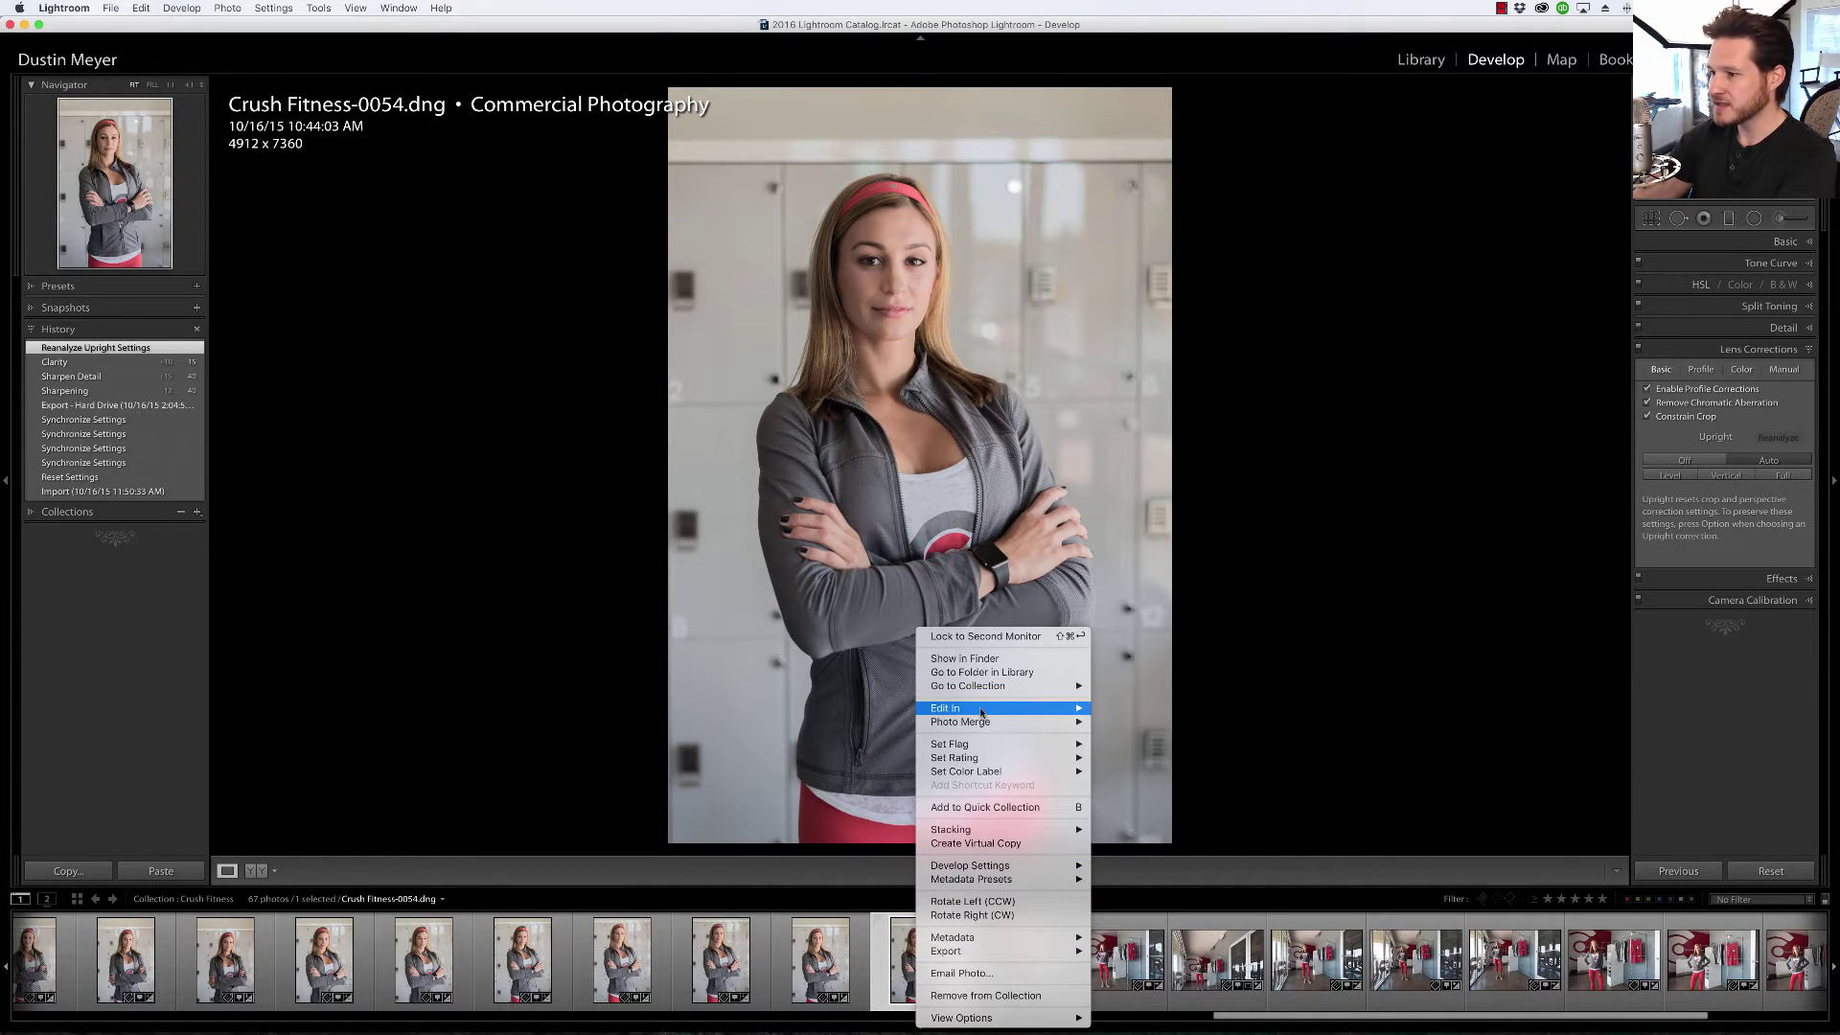
{"action": "mouse_move", "coordinate": [988, 715]}
{"action": "left_click", "coordinate": [1162, 714]}
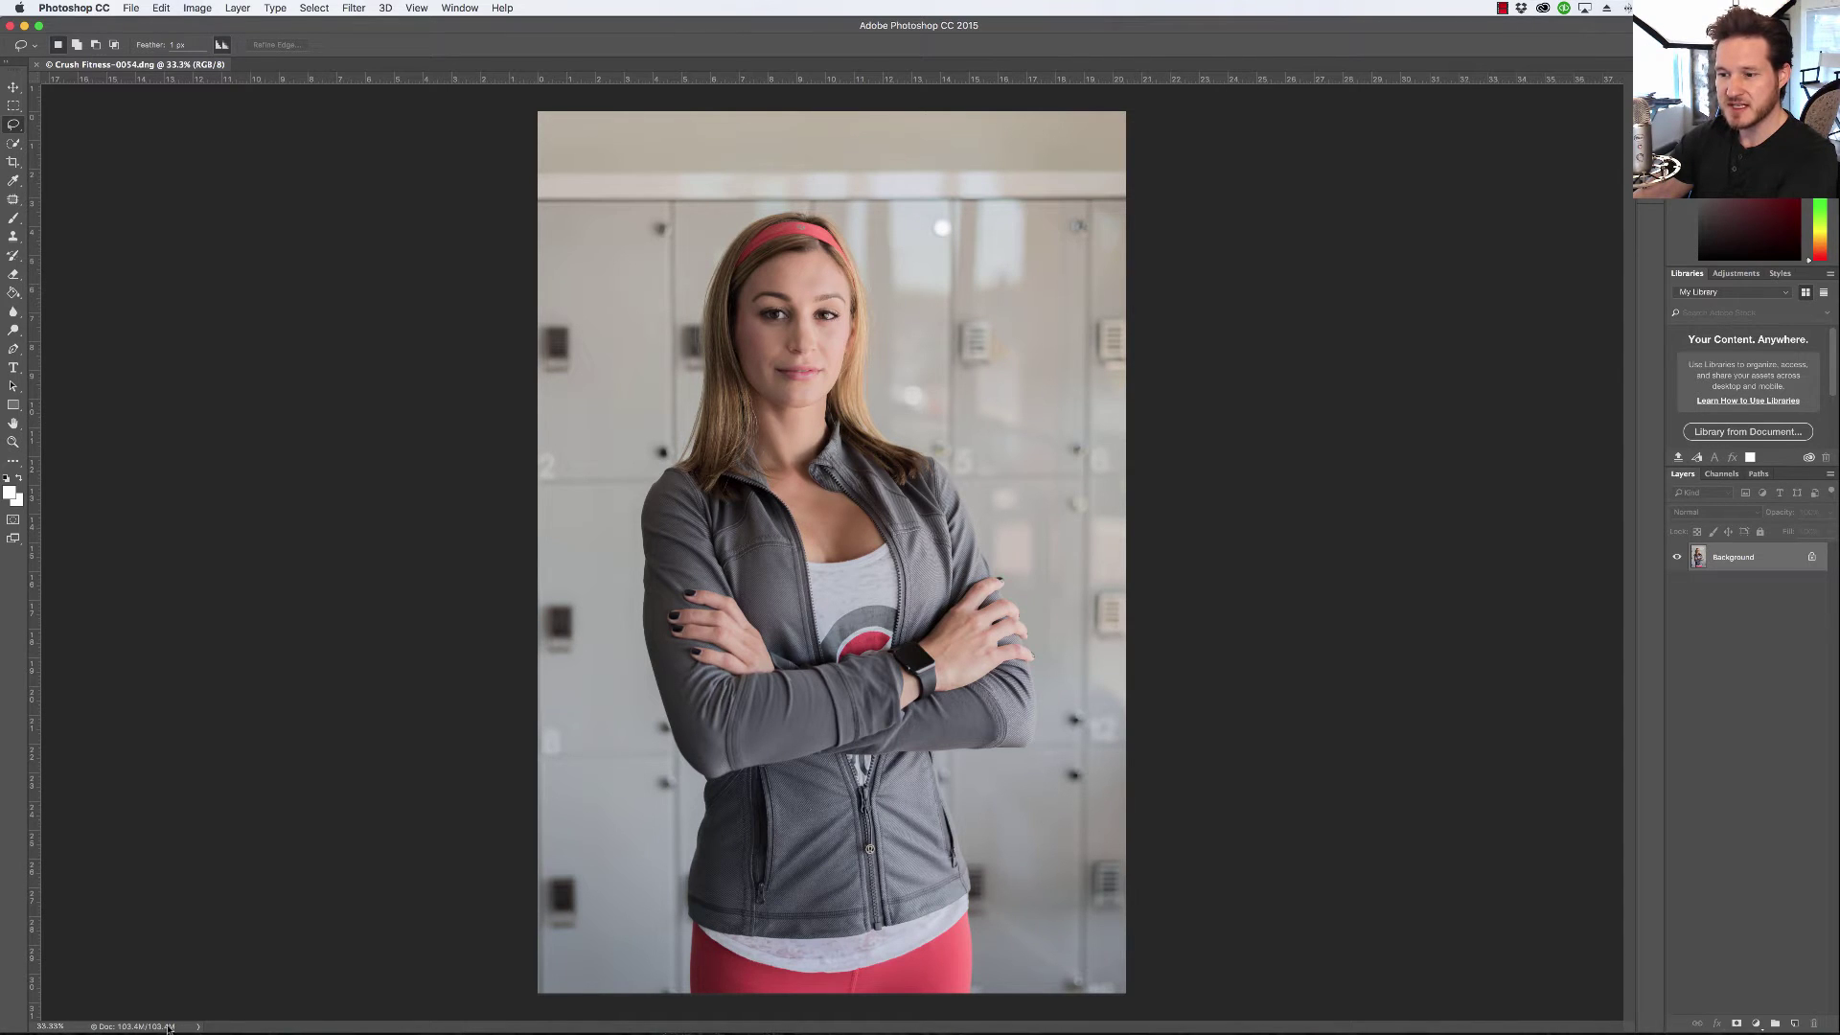
Start Save As and create a new Desktop folder named 'TEST JPEG MINI'.
{"action": "left_click", "coordinate": [132, 9]}
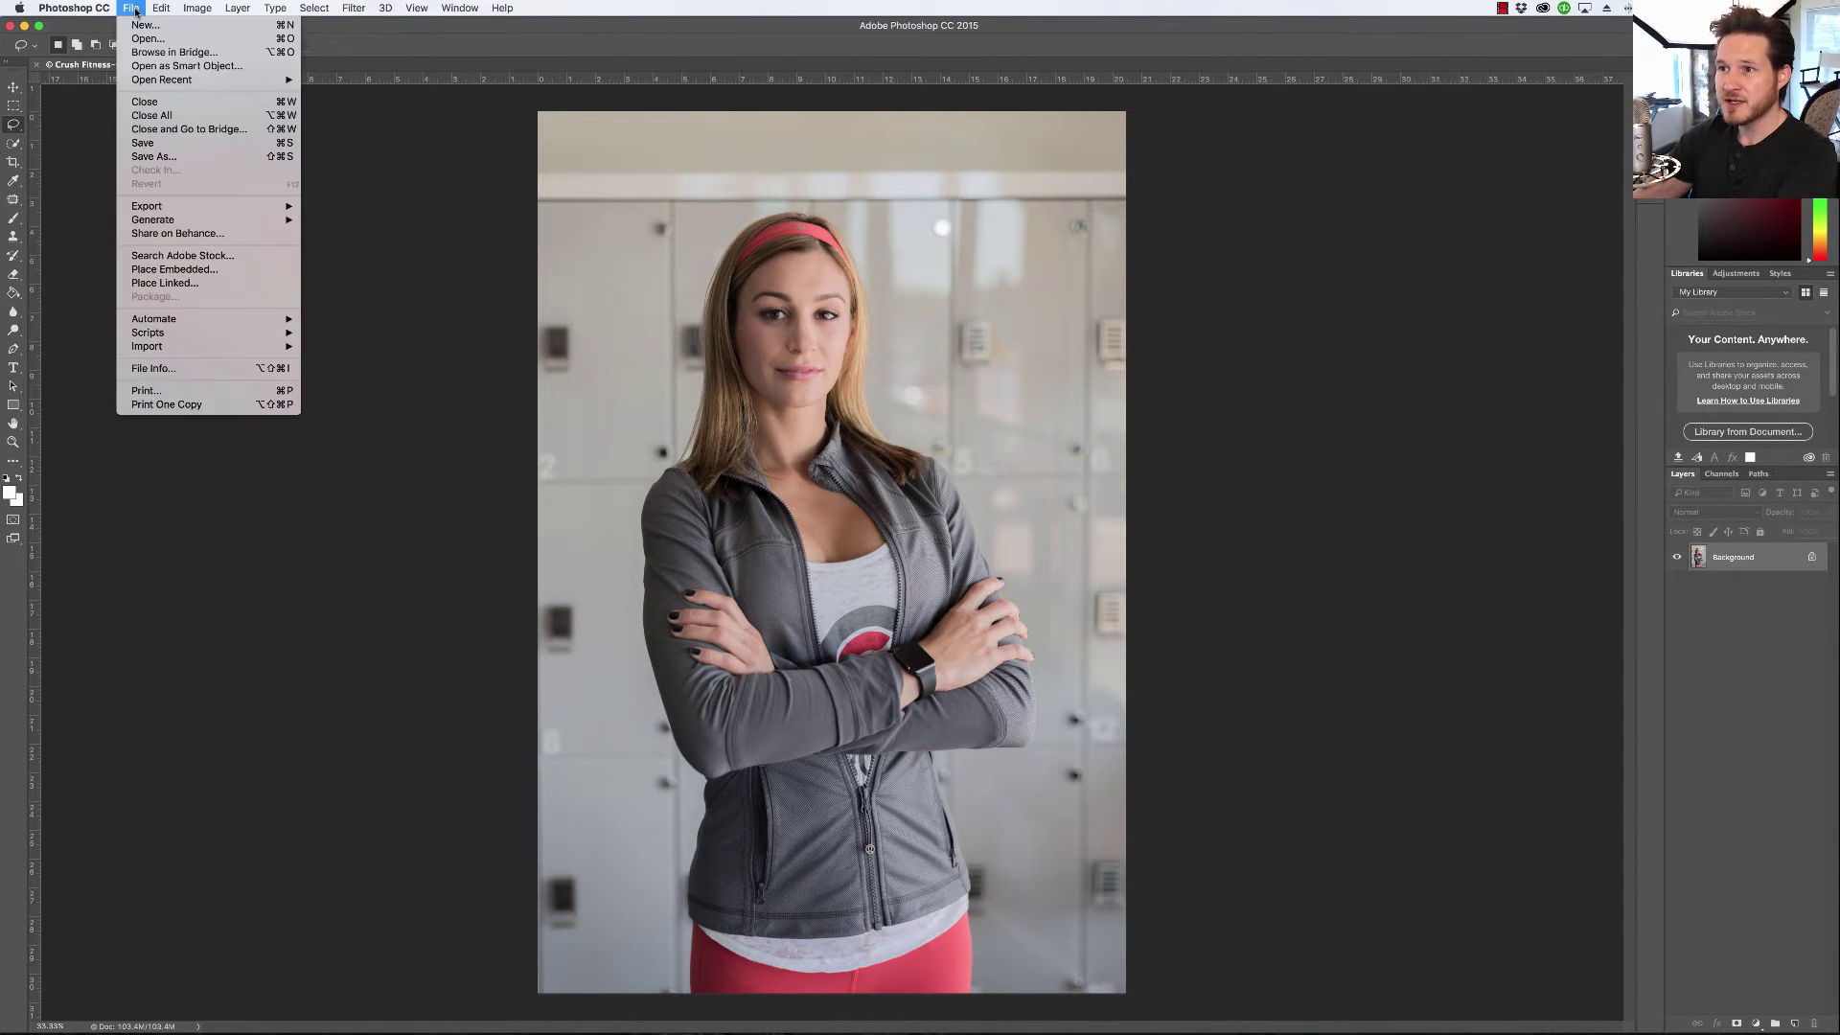
{"action": "left_click", "coordinate": [157, 158]}
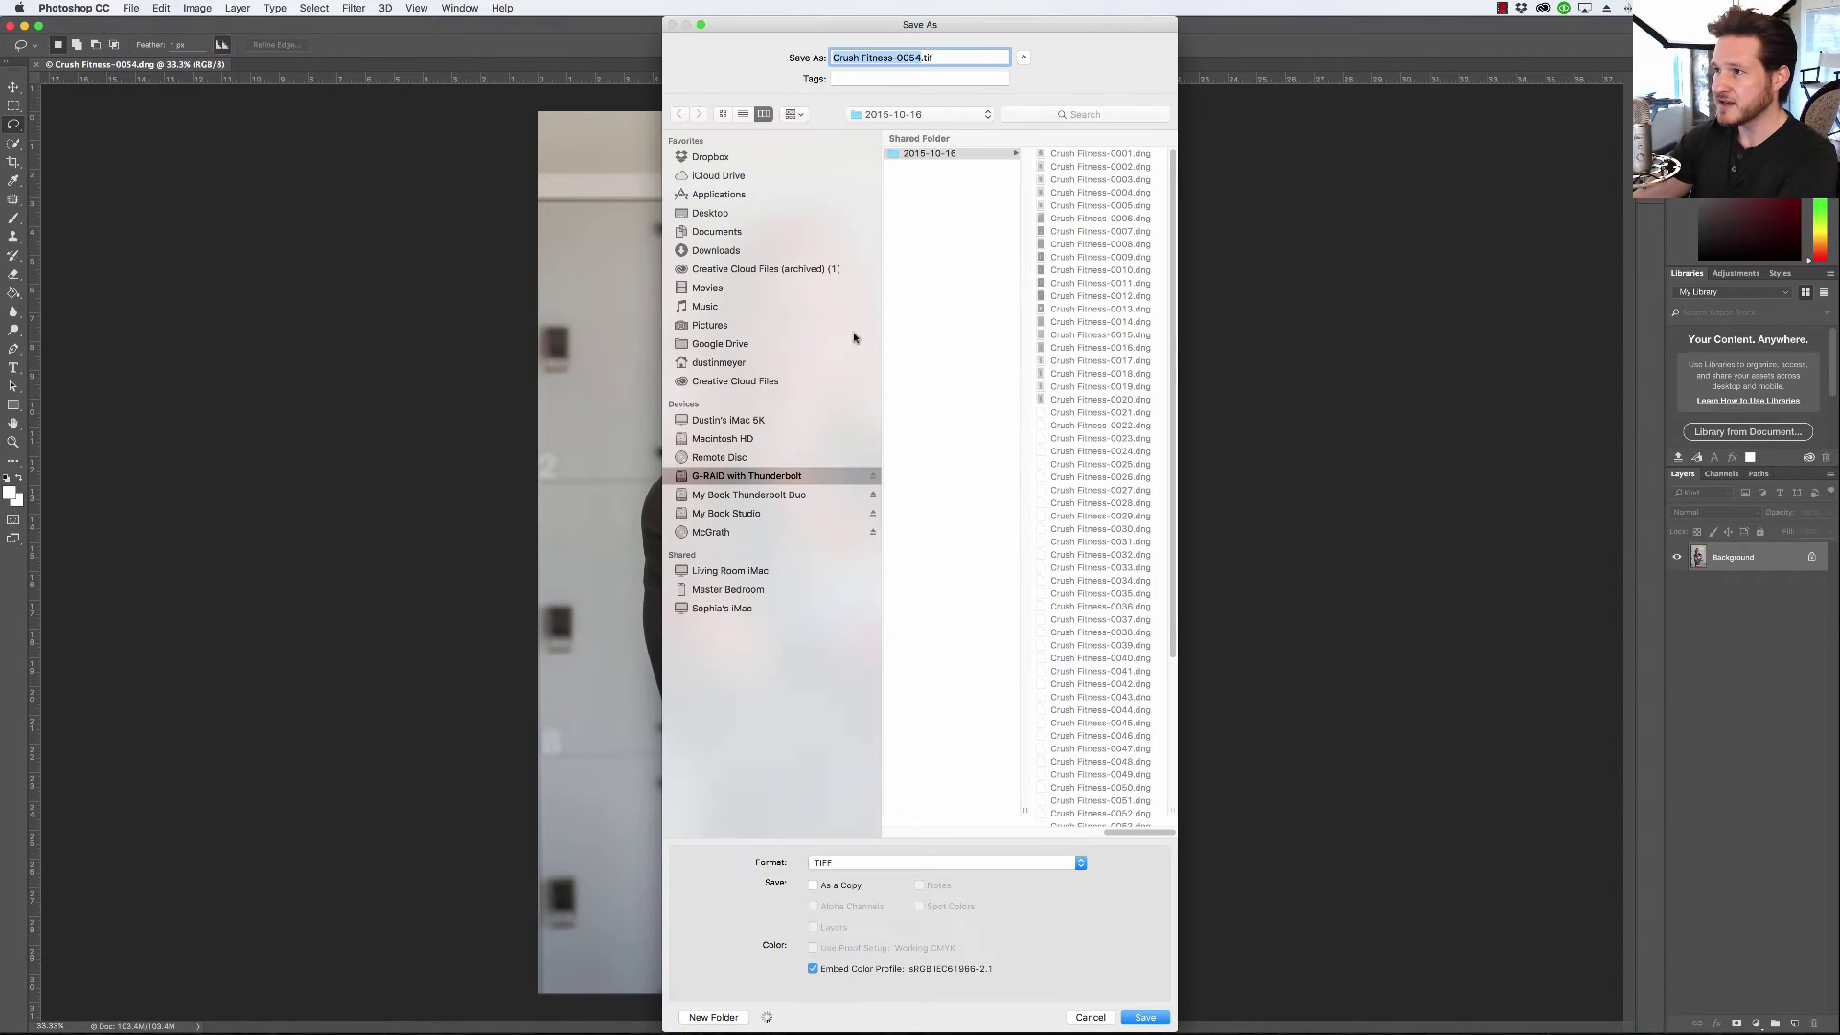
{"action": "left_click", "coordinate": [733, 214]}
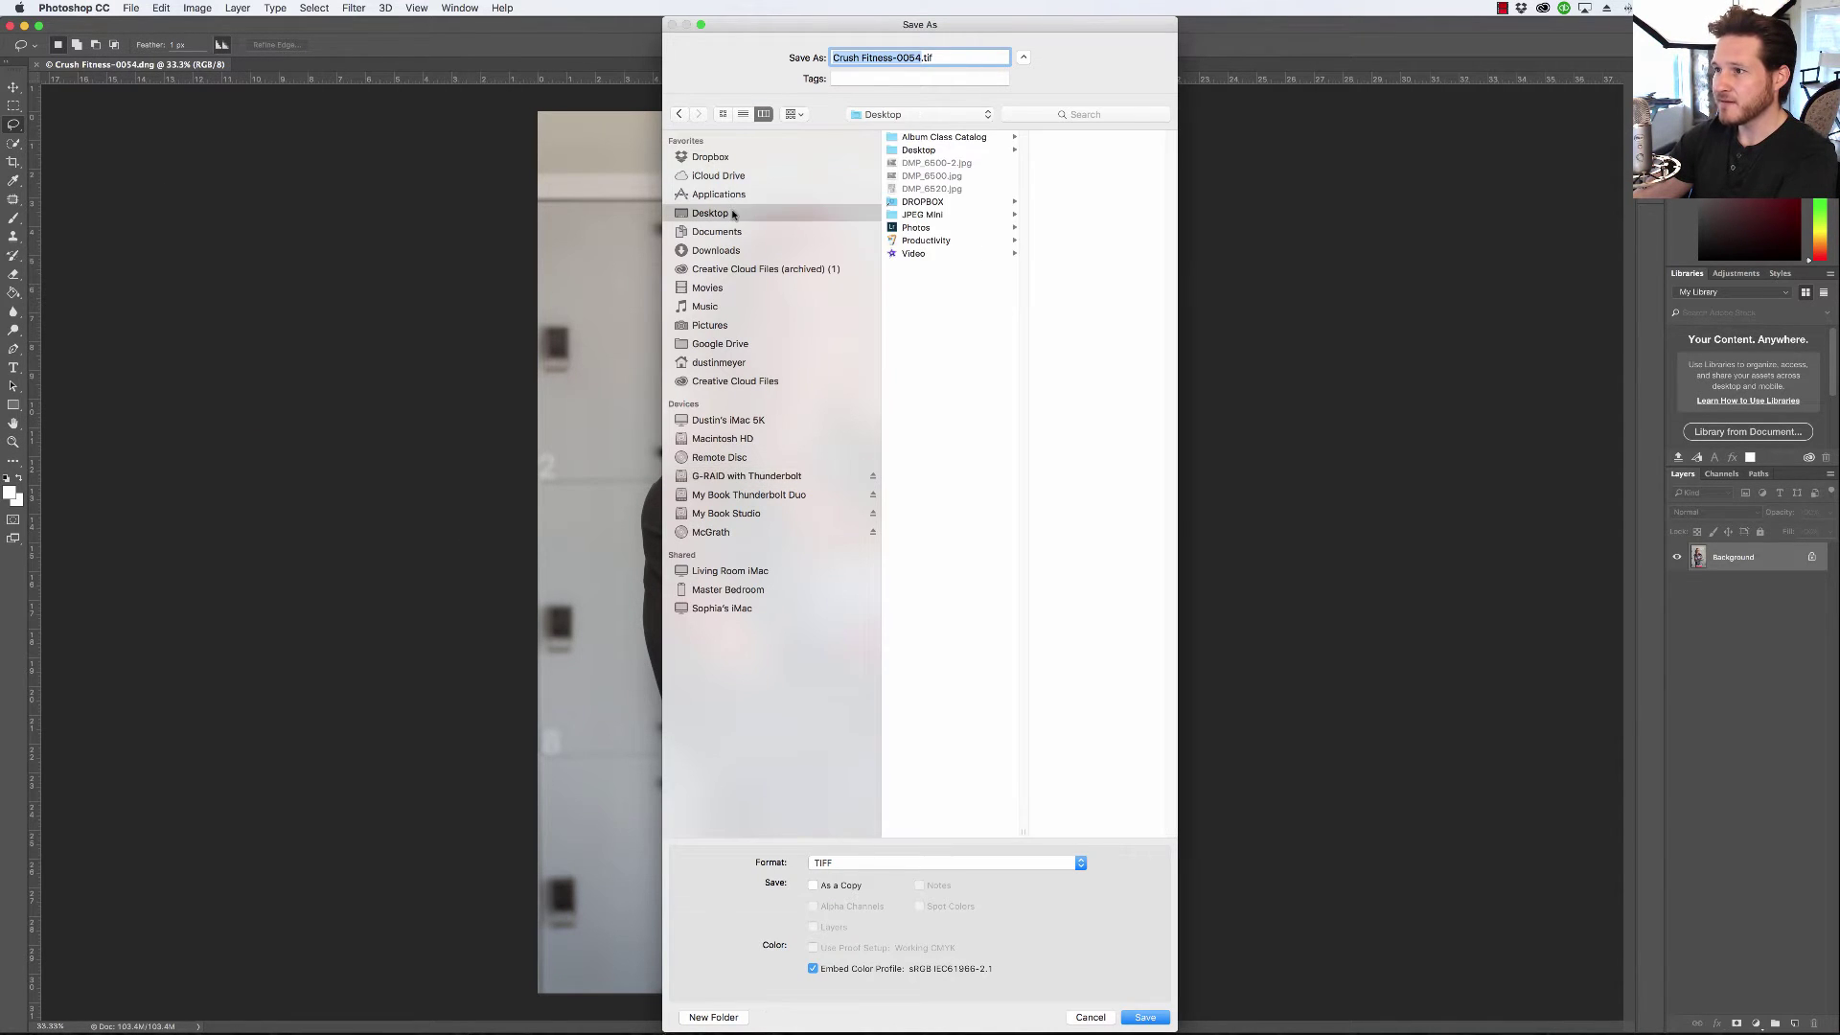
{"action": "left_click", "coordinate": [714, 1018]}
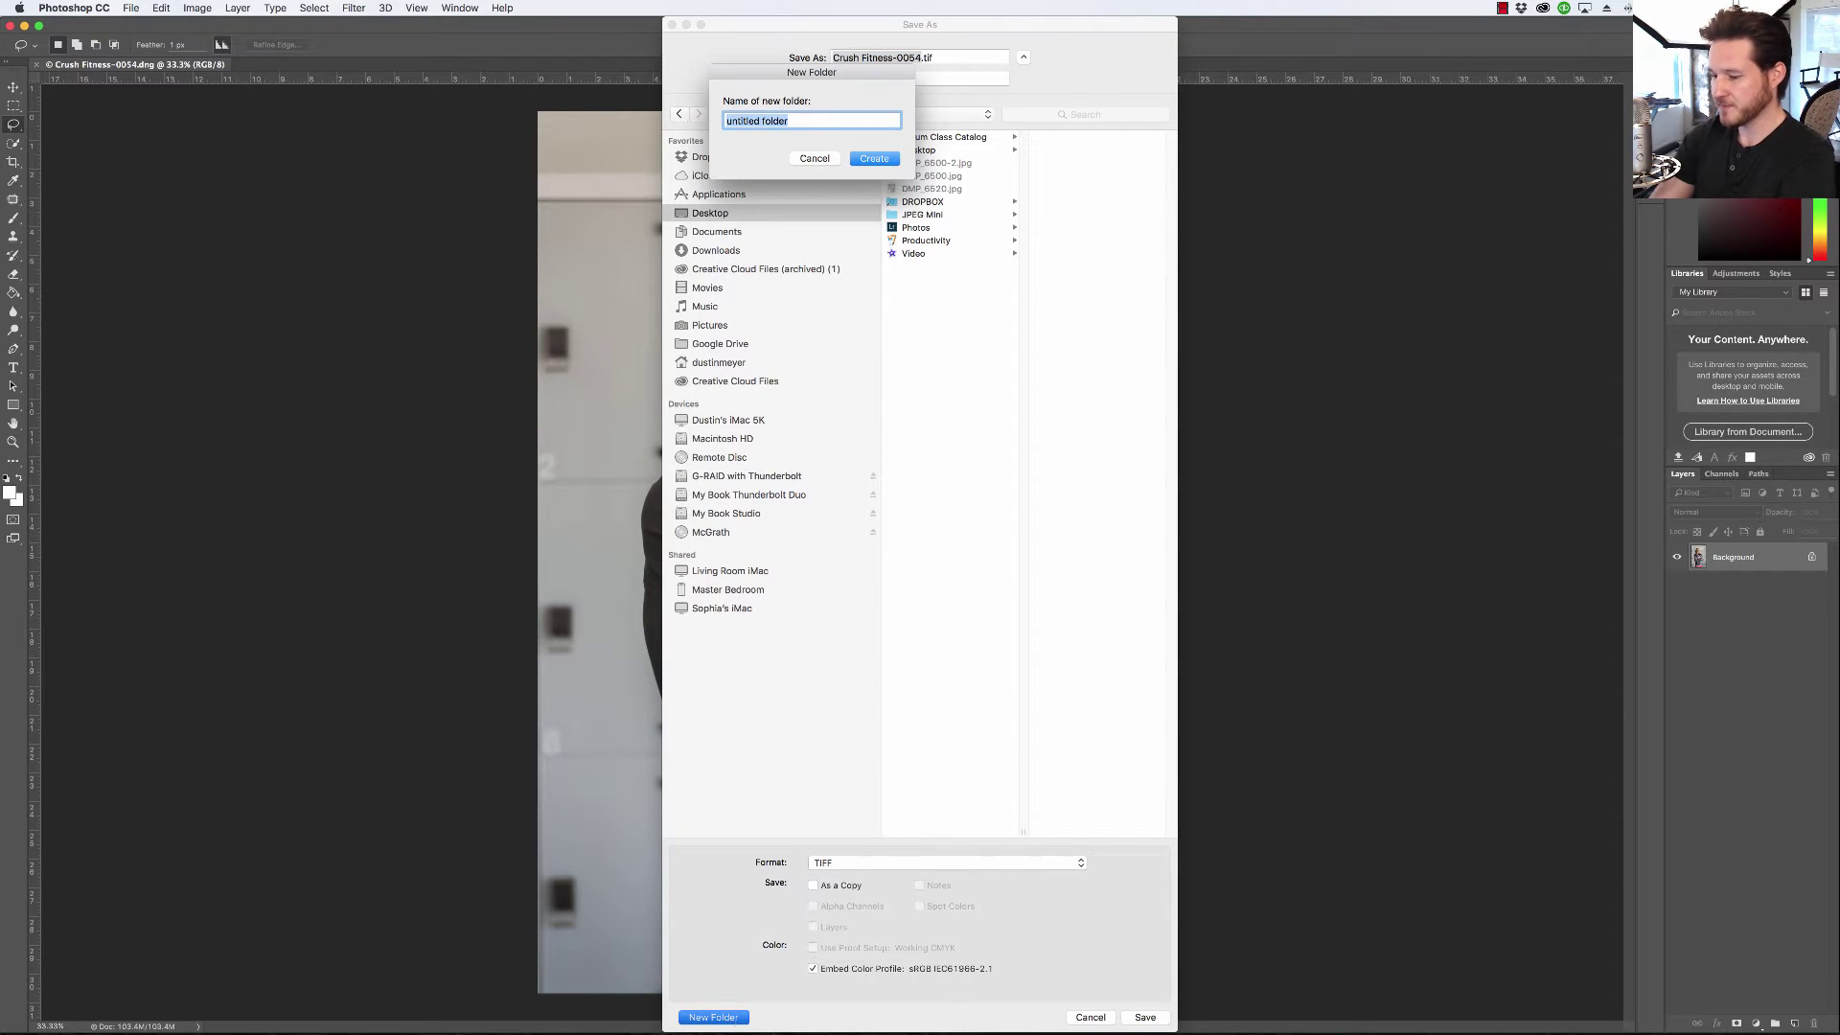
{"action": "type", "text": "TEST JPEG M"}
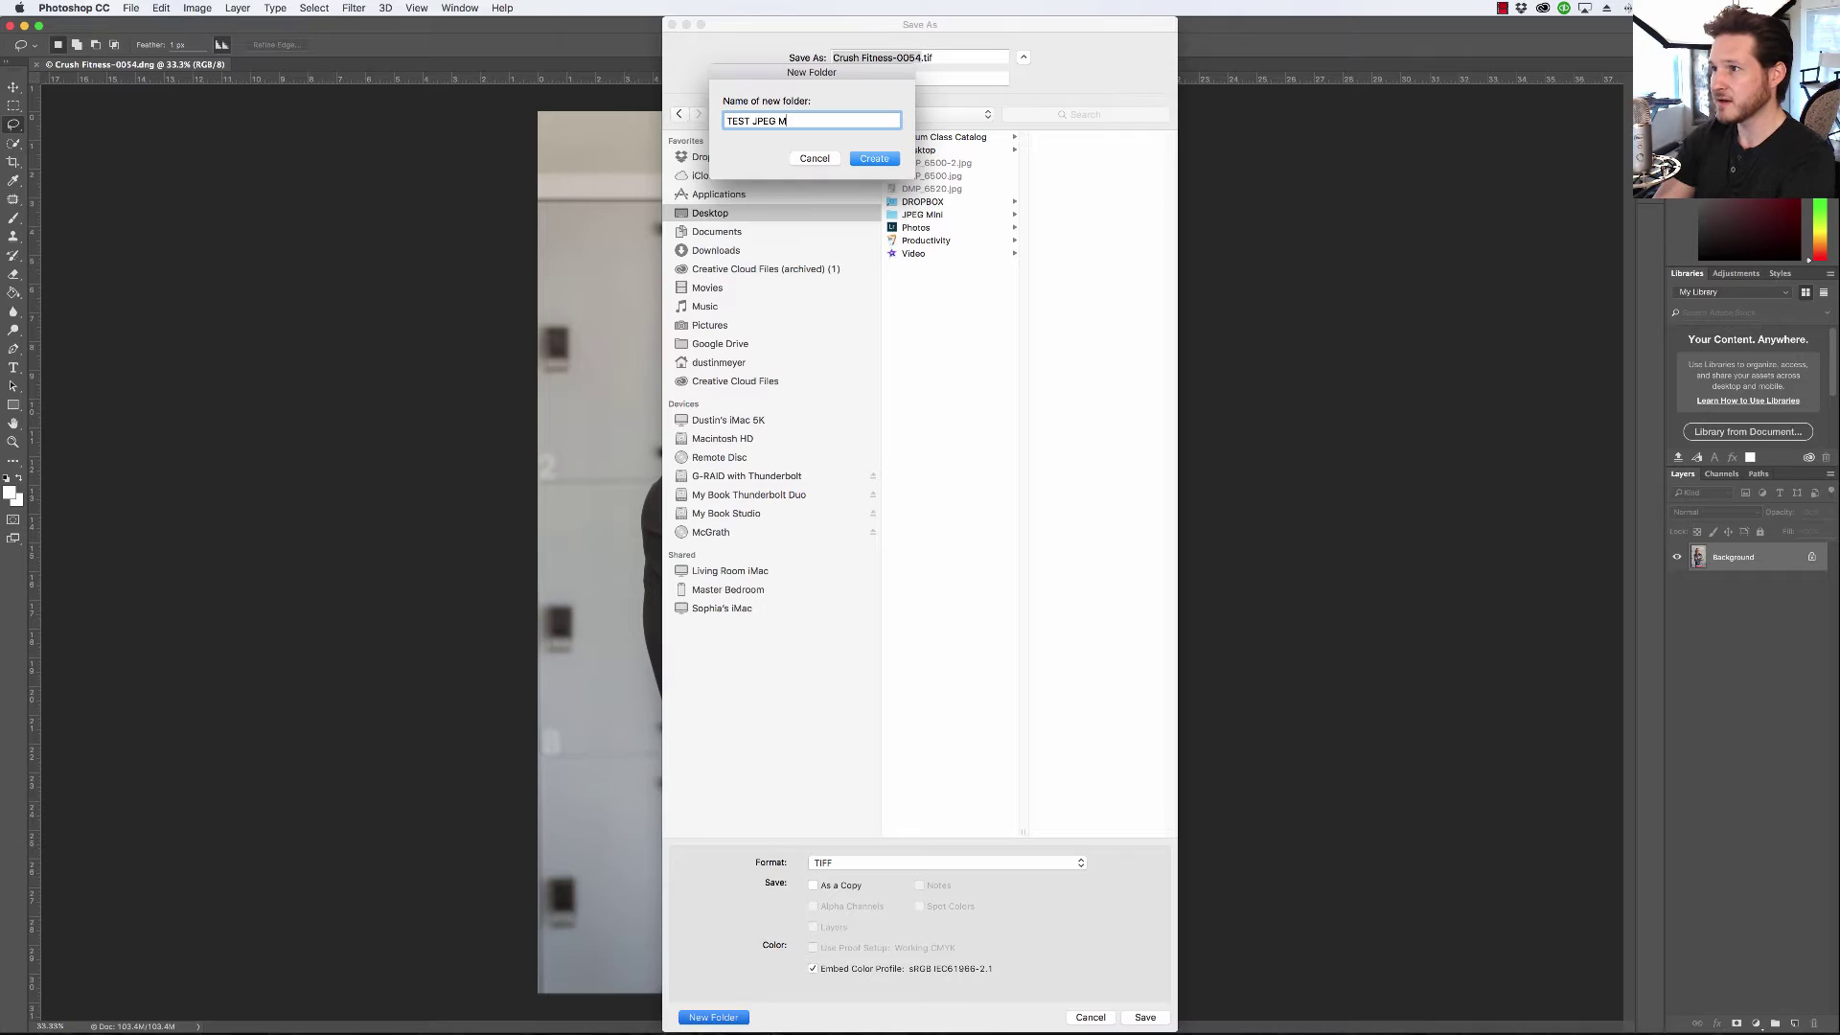
{"action": "type", "text": "INI"}
{"action": "key", "text": "Return"}
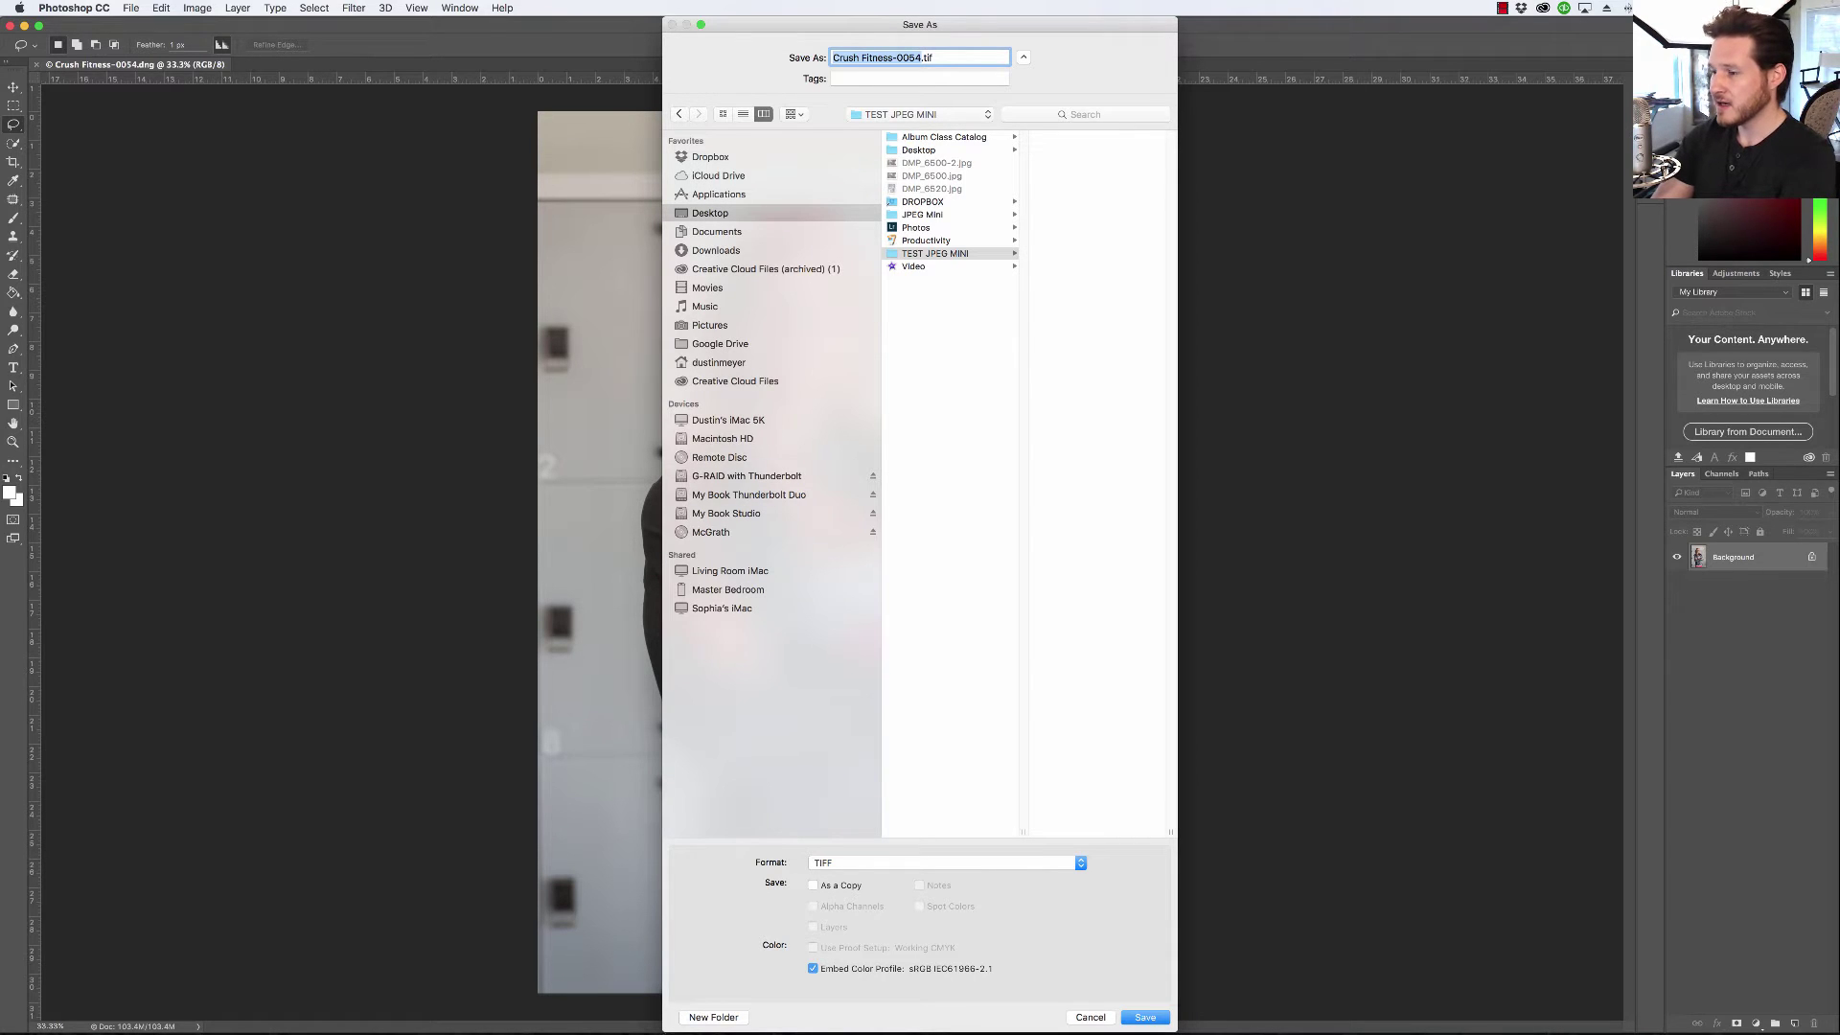
Choose JPEG as the file format and save into TEST JPEG MINI.
{"action": "left_click", "coordinate": [1008, 863]}
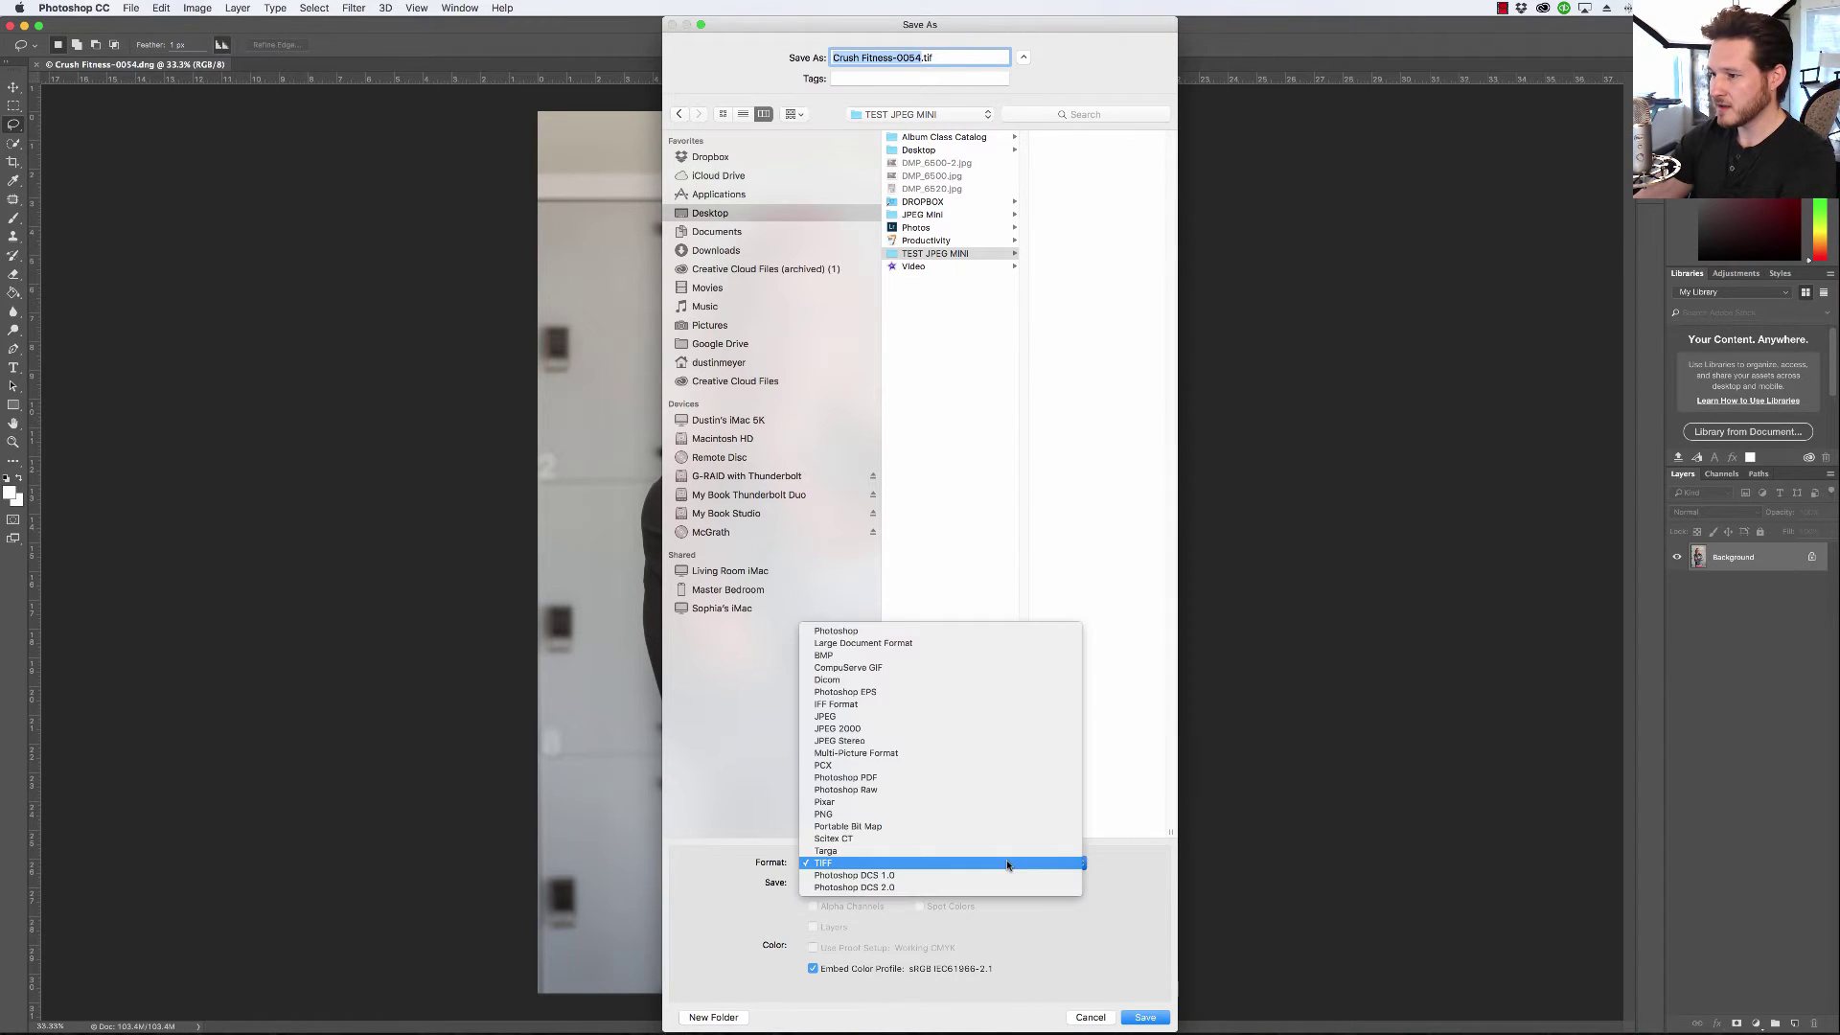
{"action": "left_click", "coordinate": [940, 718]}
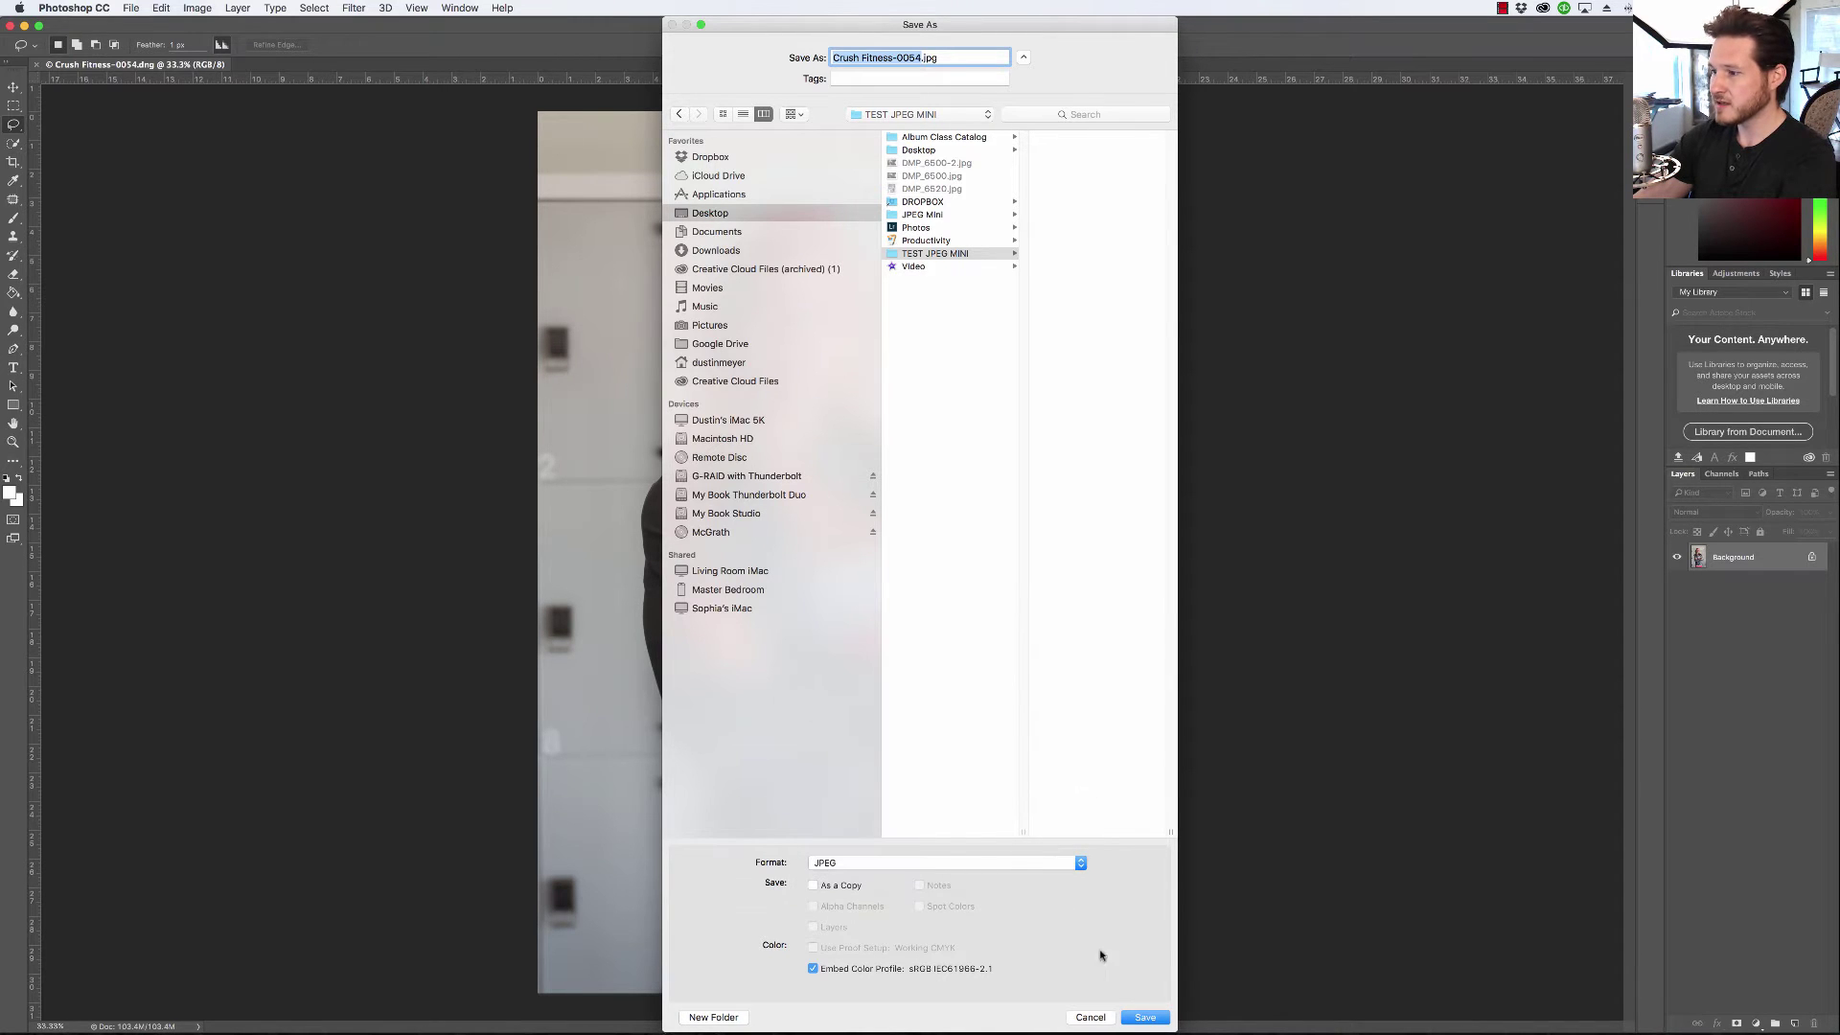
{"action": "left_click", "coordinate": [1136, 1022]}
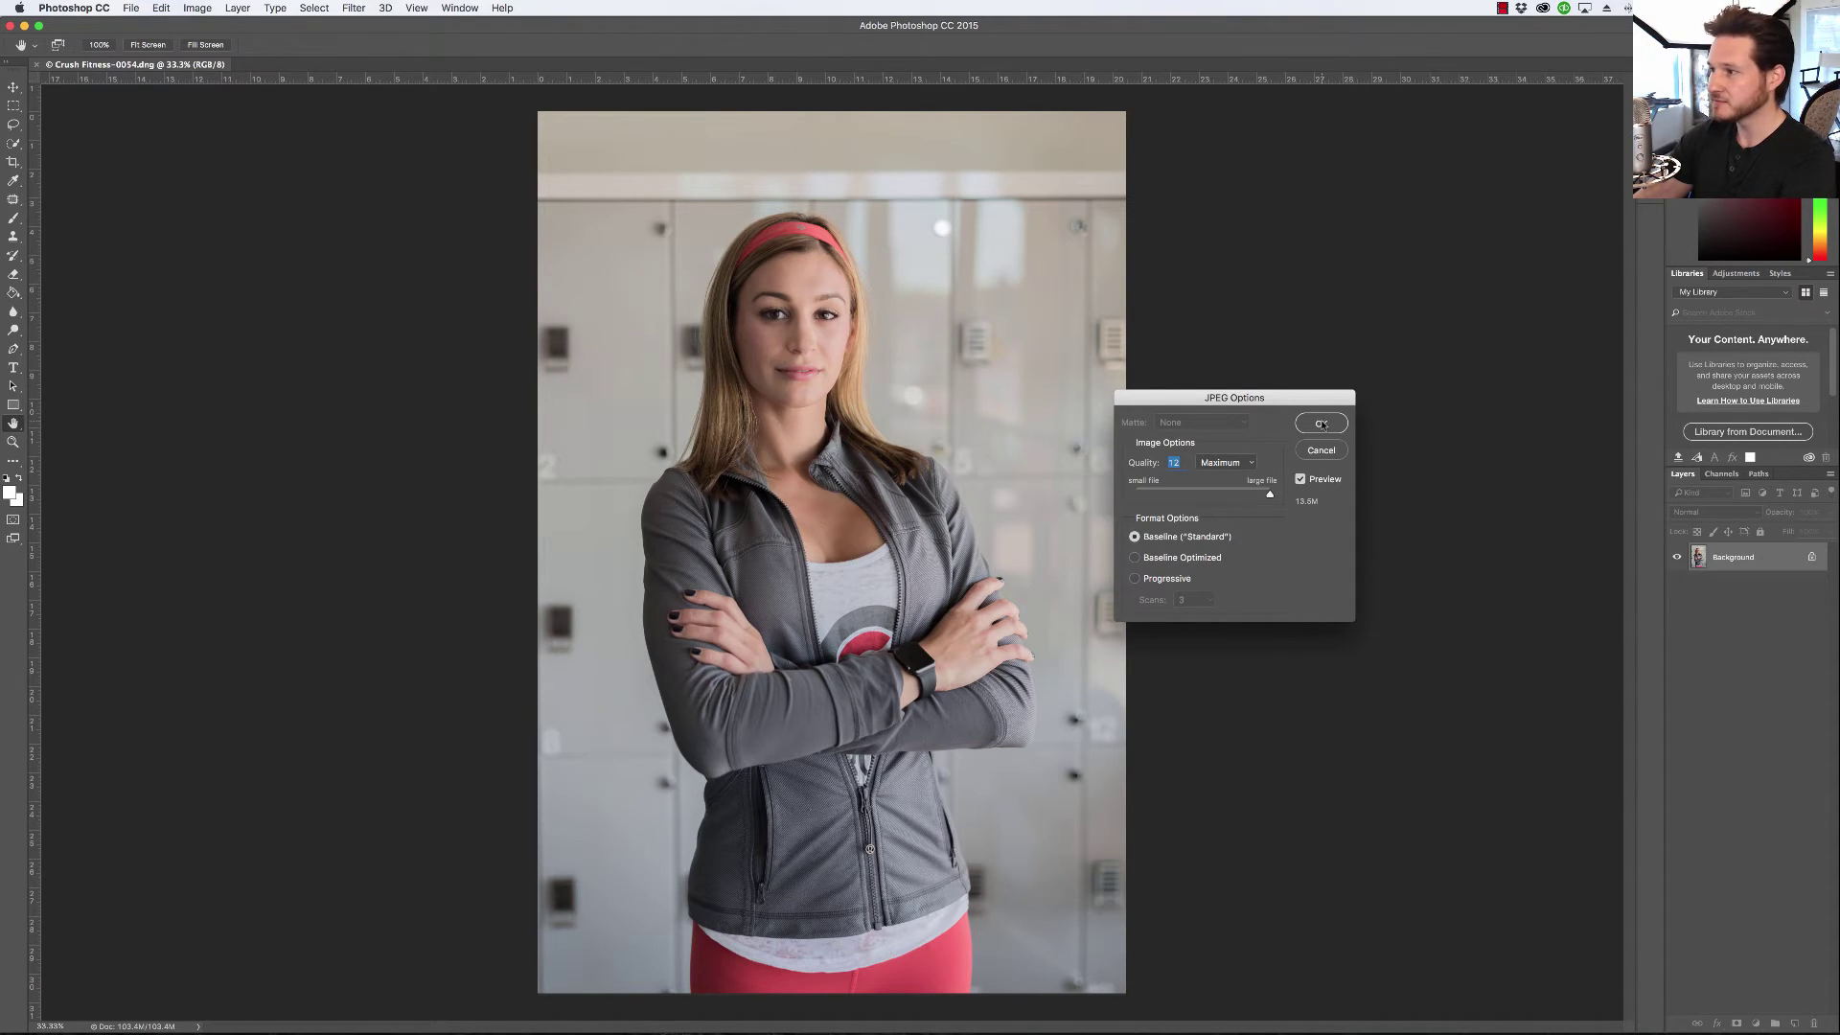
Save the maximum-quality JPEG, then export a JPEGmini copy named Crush Fitness-0054-1.jpg.
{"action": "left_click", "coordinate": [1321, 424]}
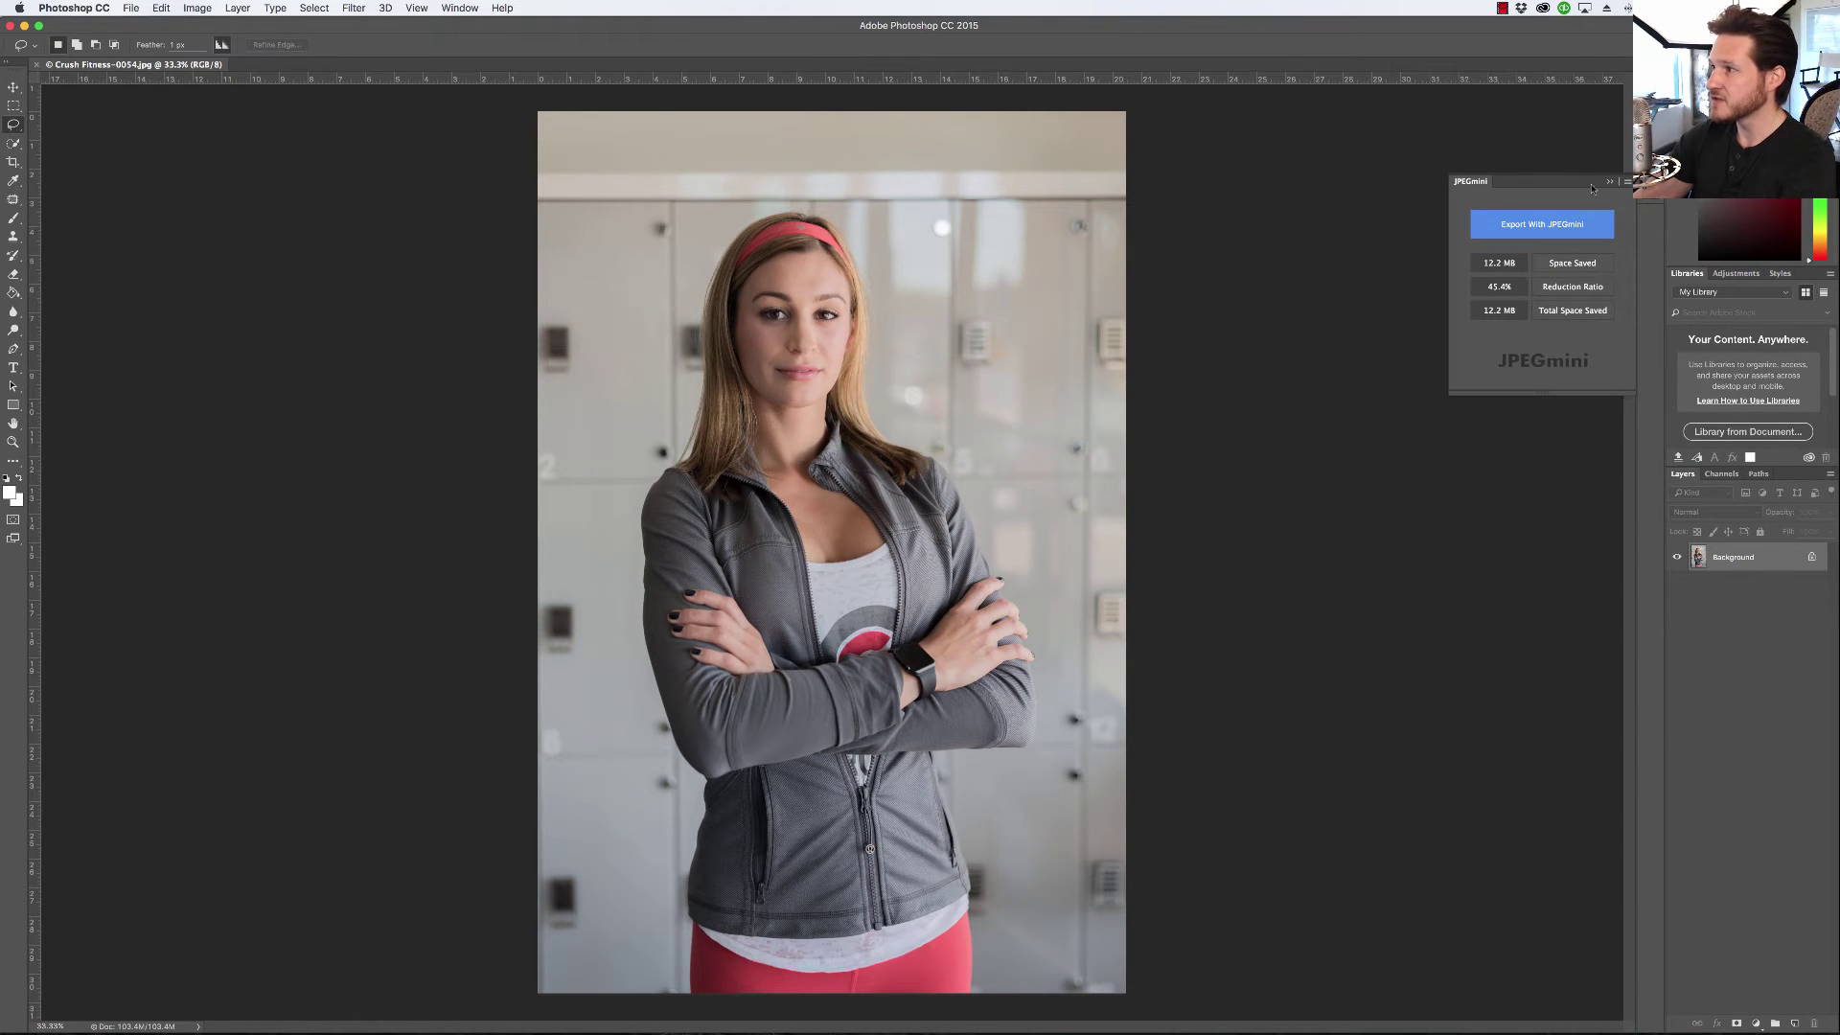
{"action": "left_click", "coordinate": [1542, 227]}
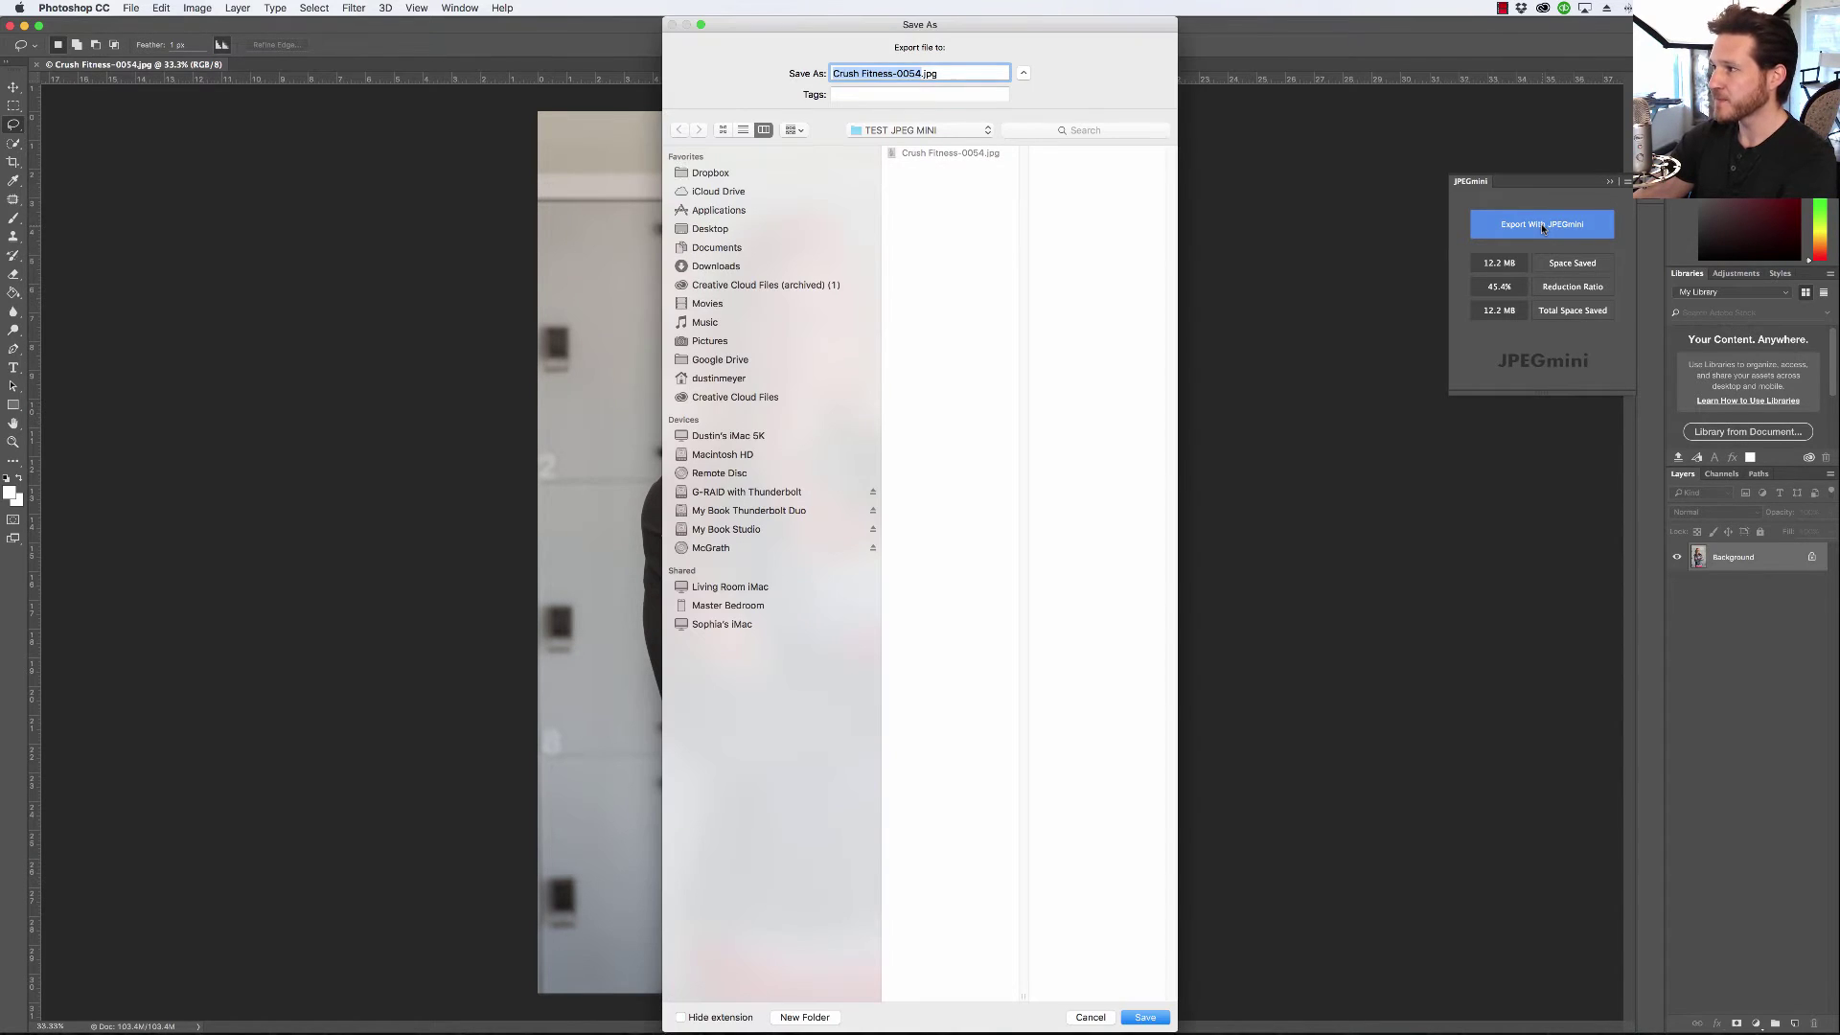
{"action": "left_click", "coordinate": [920, 75]}
{"action": "type", "text": "-1"}
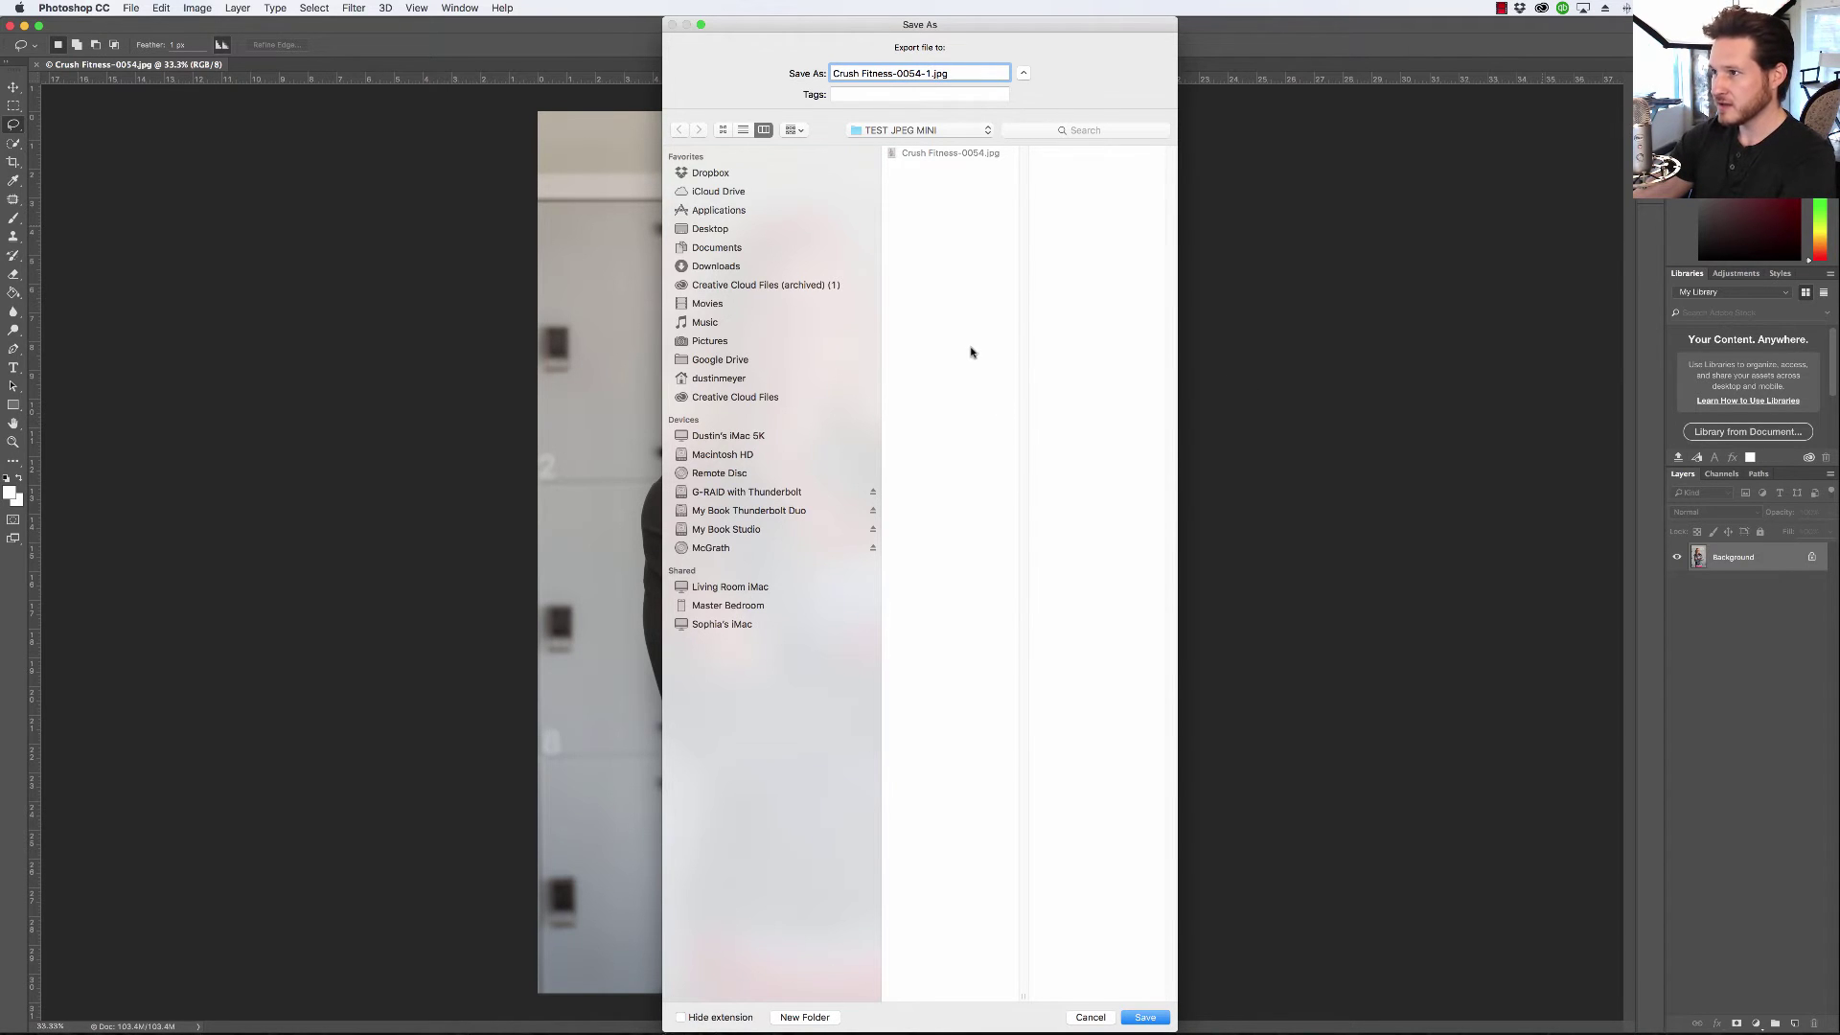
{"action": "left_click", "coordinate": [1145, 1018]}
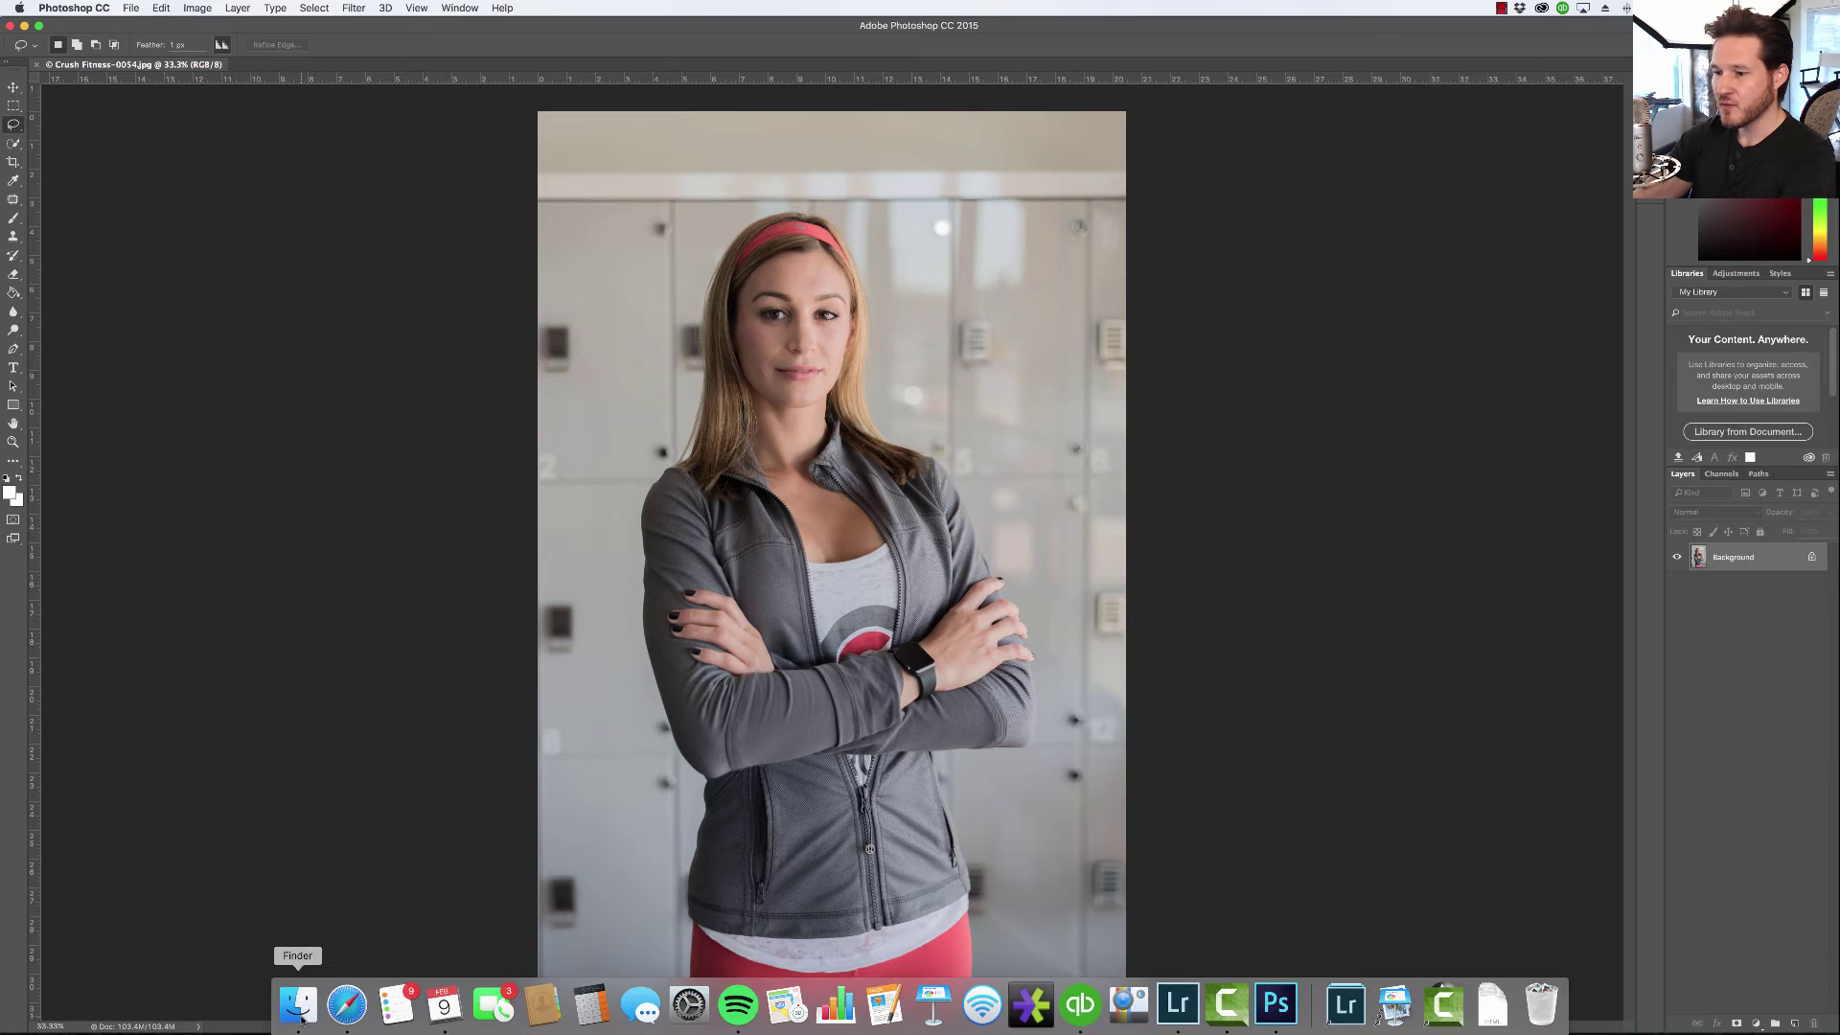
Open the Desktop's TEST JPEG MINI folder in Finder to show both Crush Fitness JPEGs.
{"action": "left_click", "coordinate": [296, 1003]}
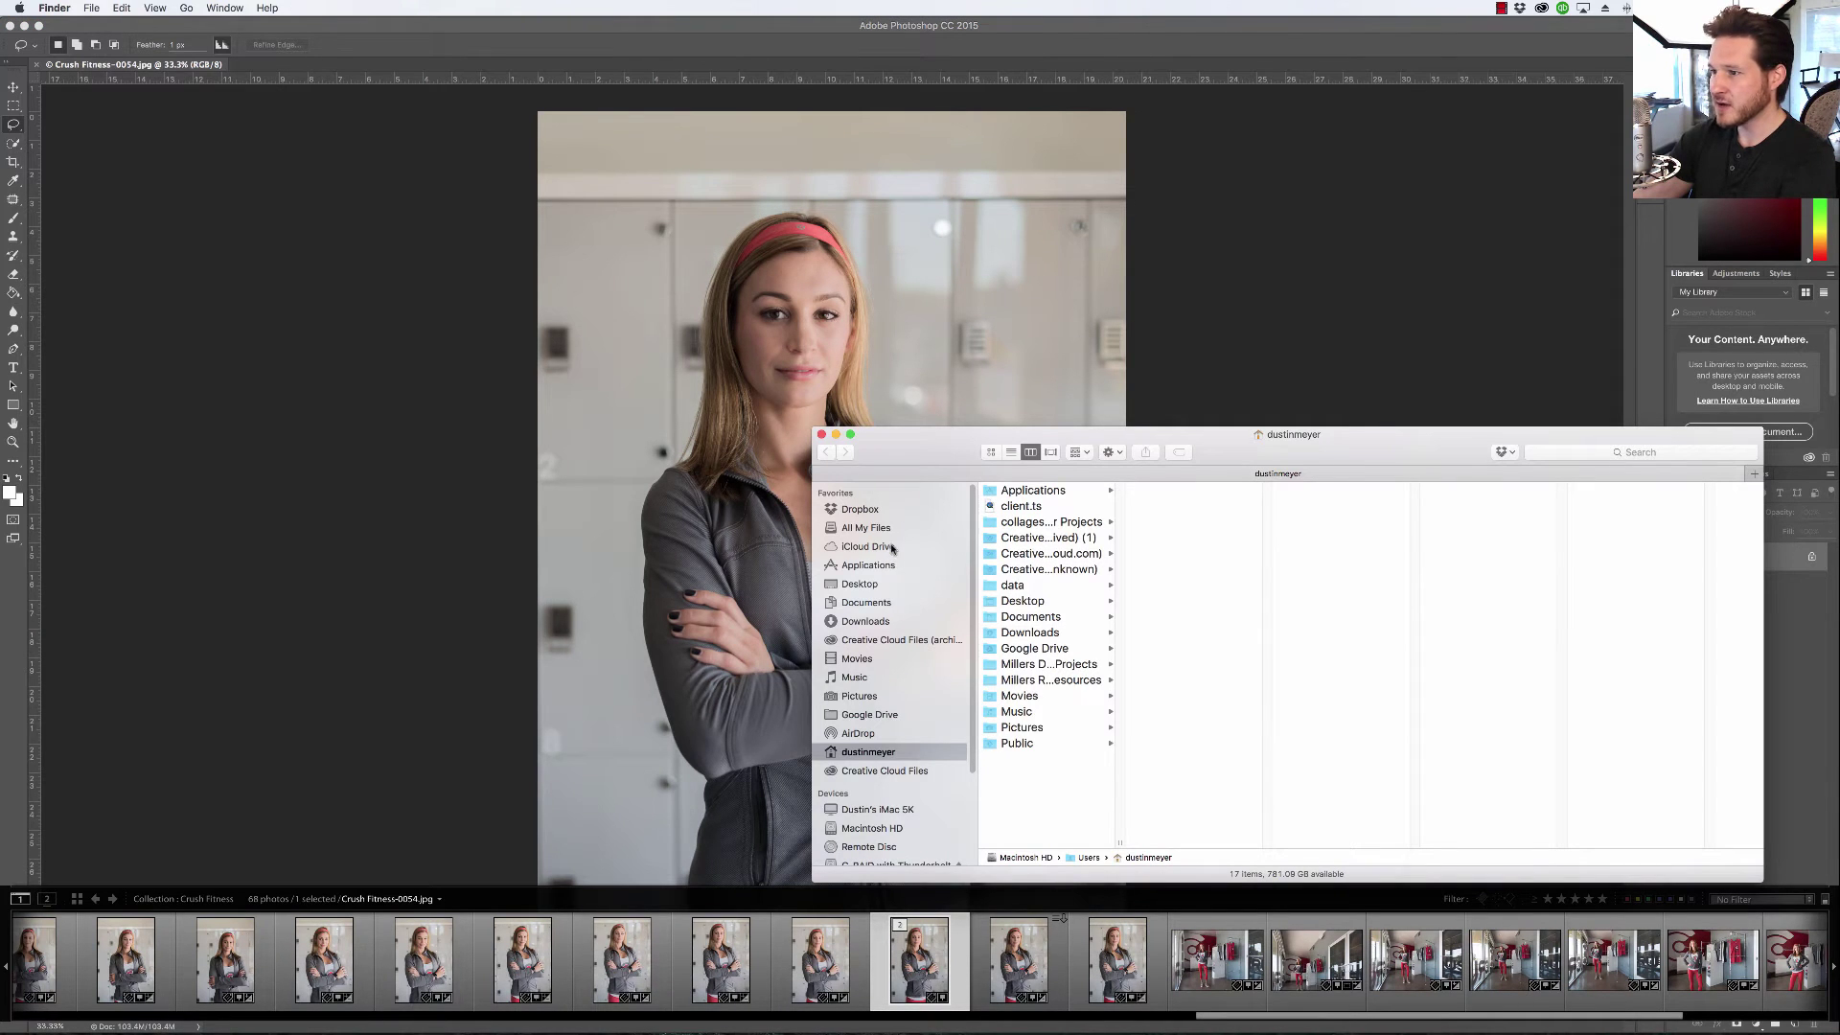
{"action": "left_click", "coordinate": [860, 586]}
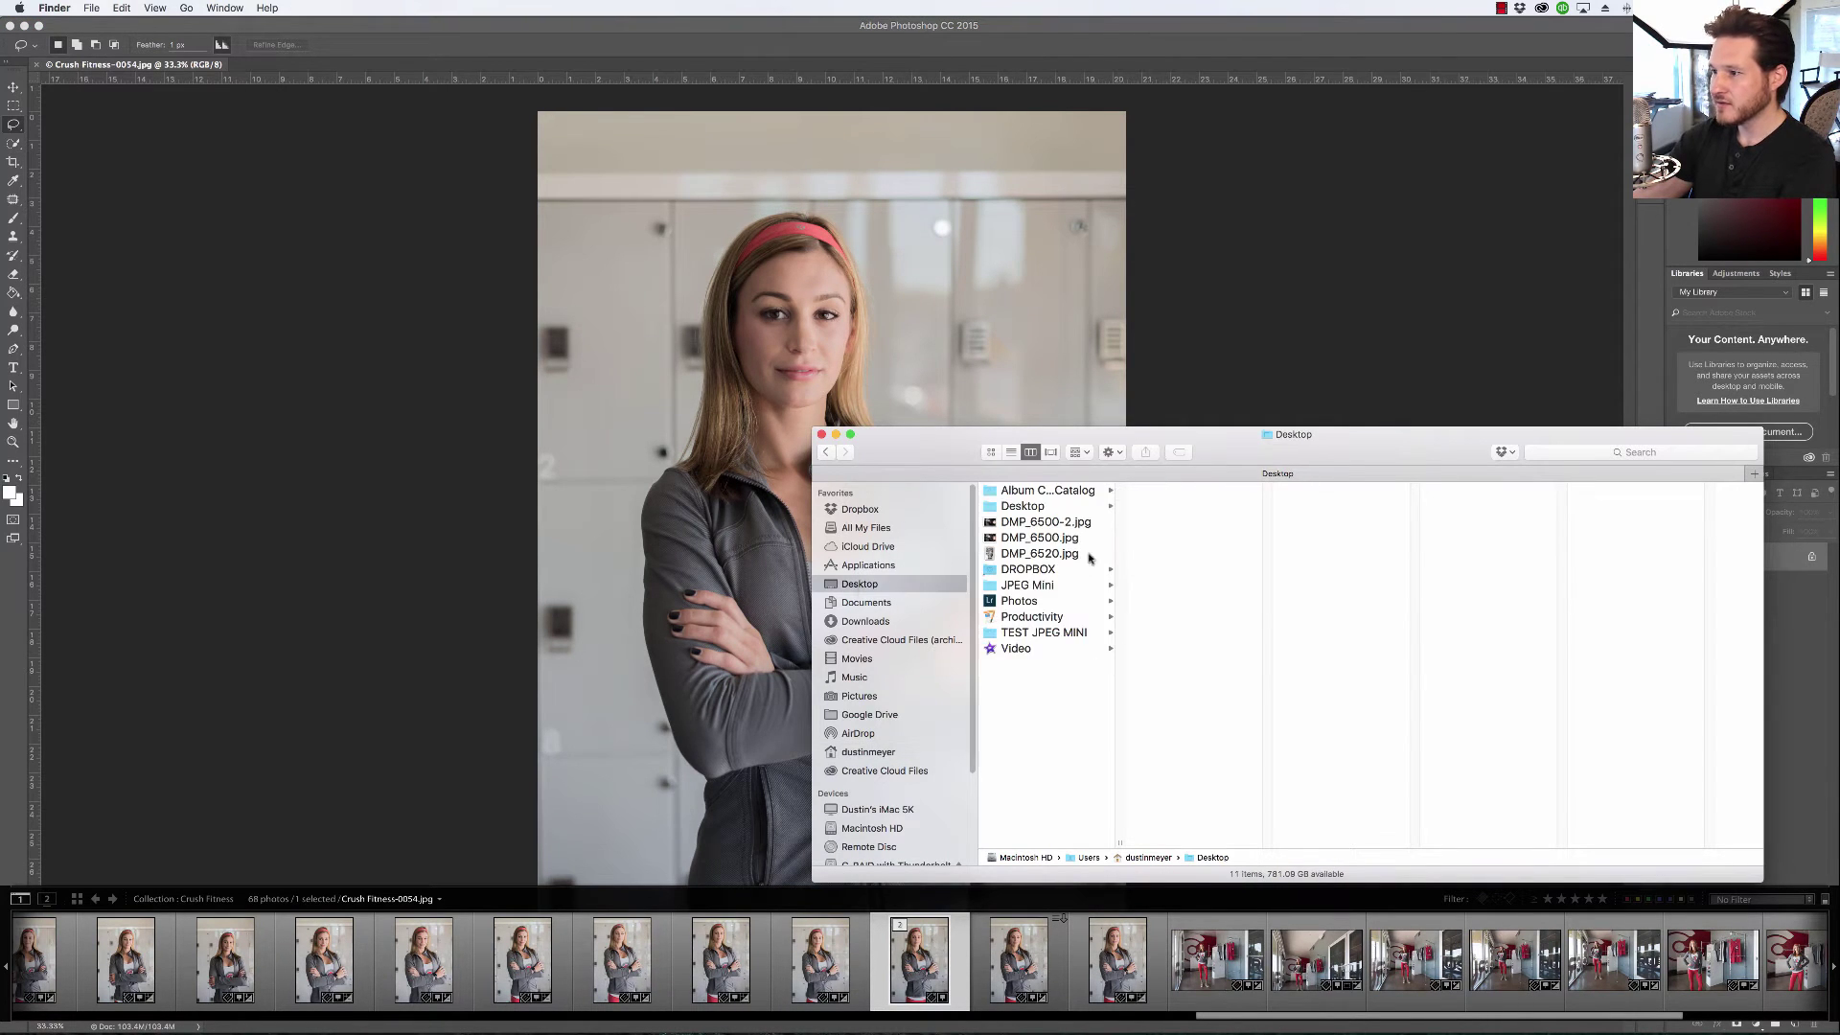
{"action": "left_click", "coordinate": [1048, 633]}
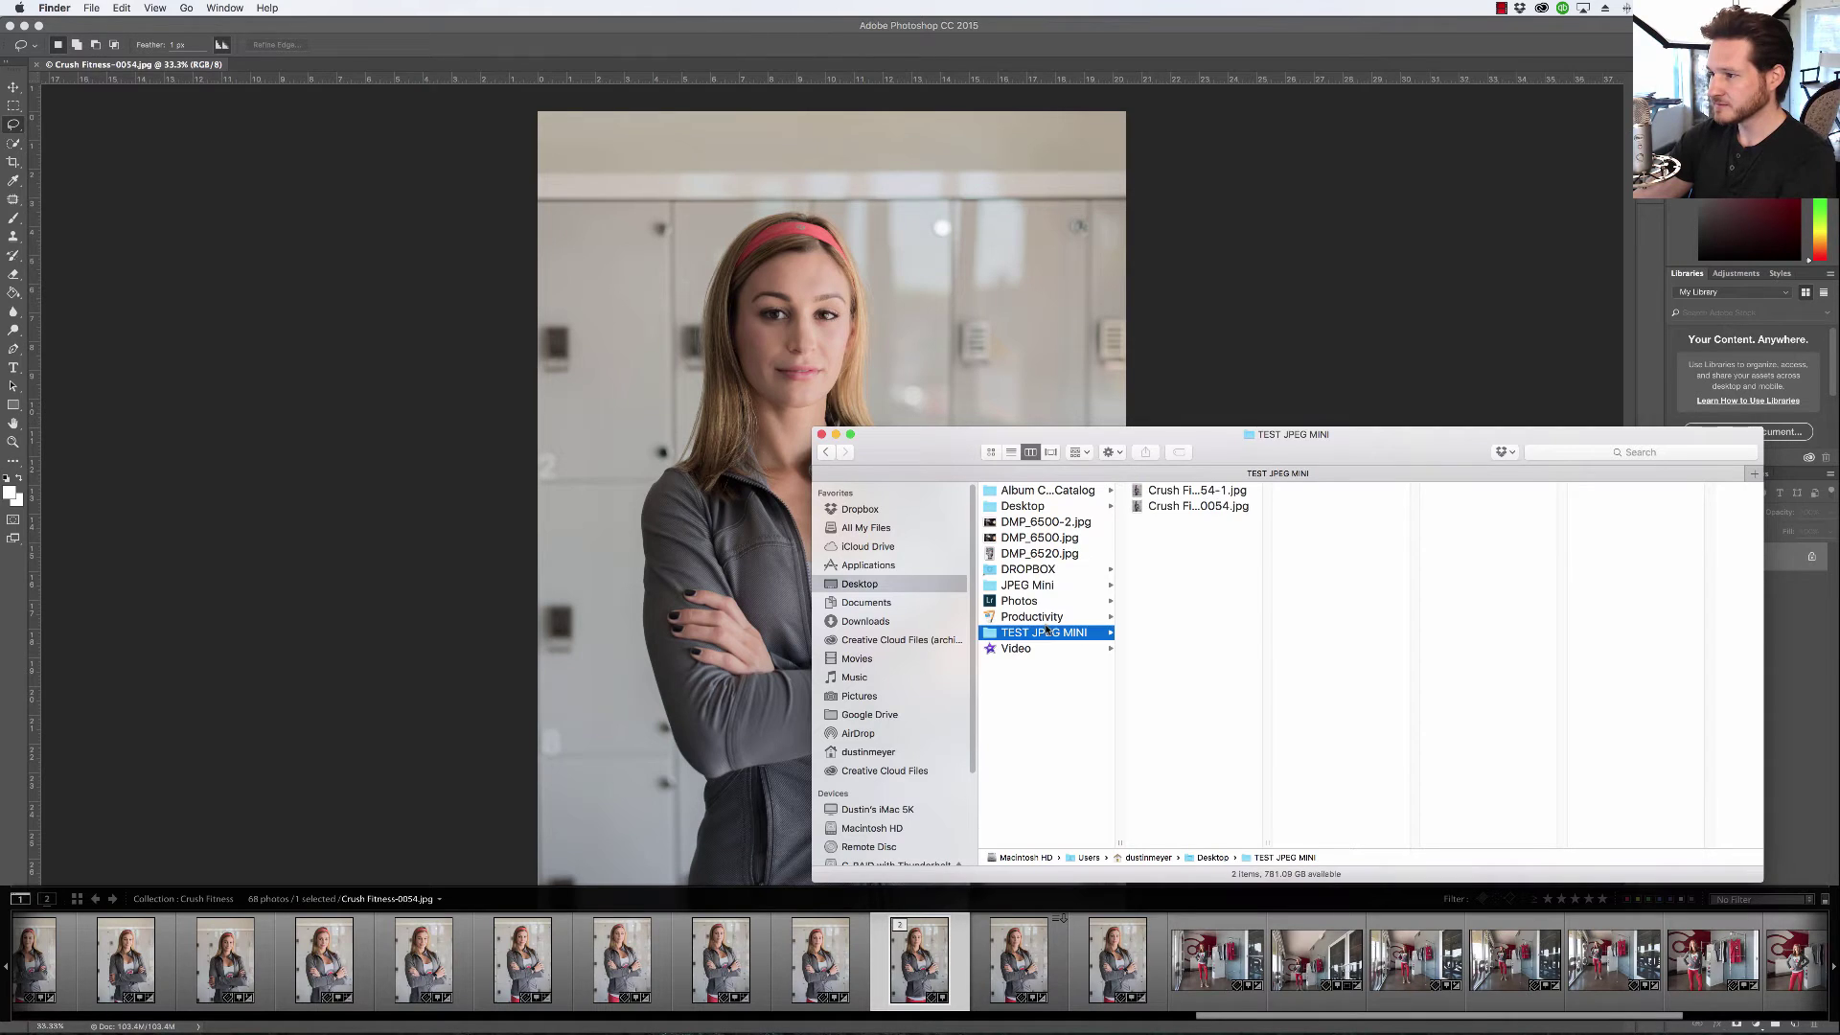
{"action": "left_click", "coordinate": [1177, 491]}
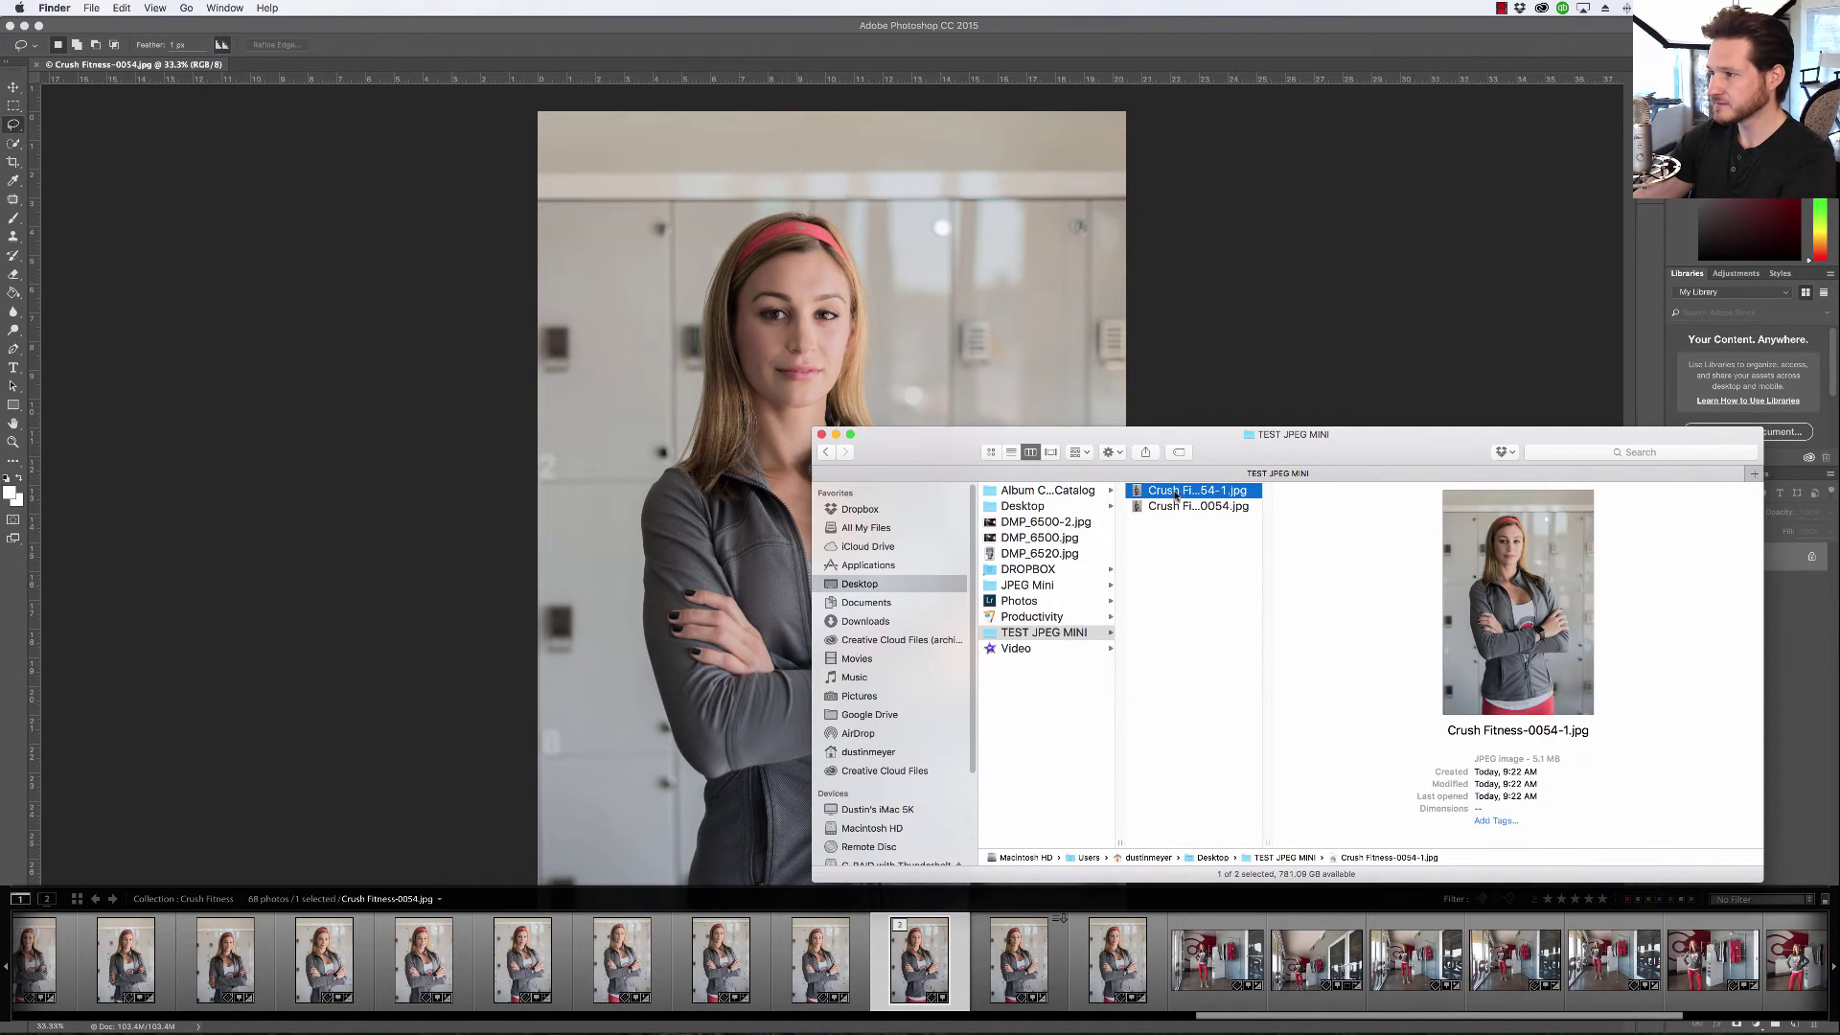
{"action": "left_click", "coordinate": [1176, 507], "text": "shift"}
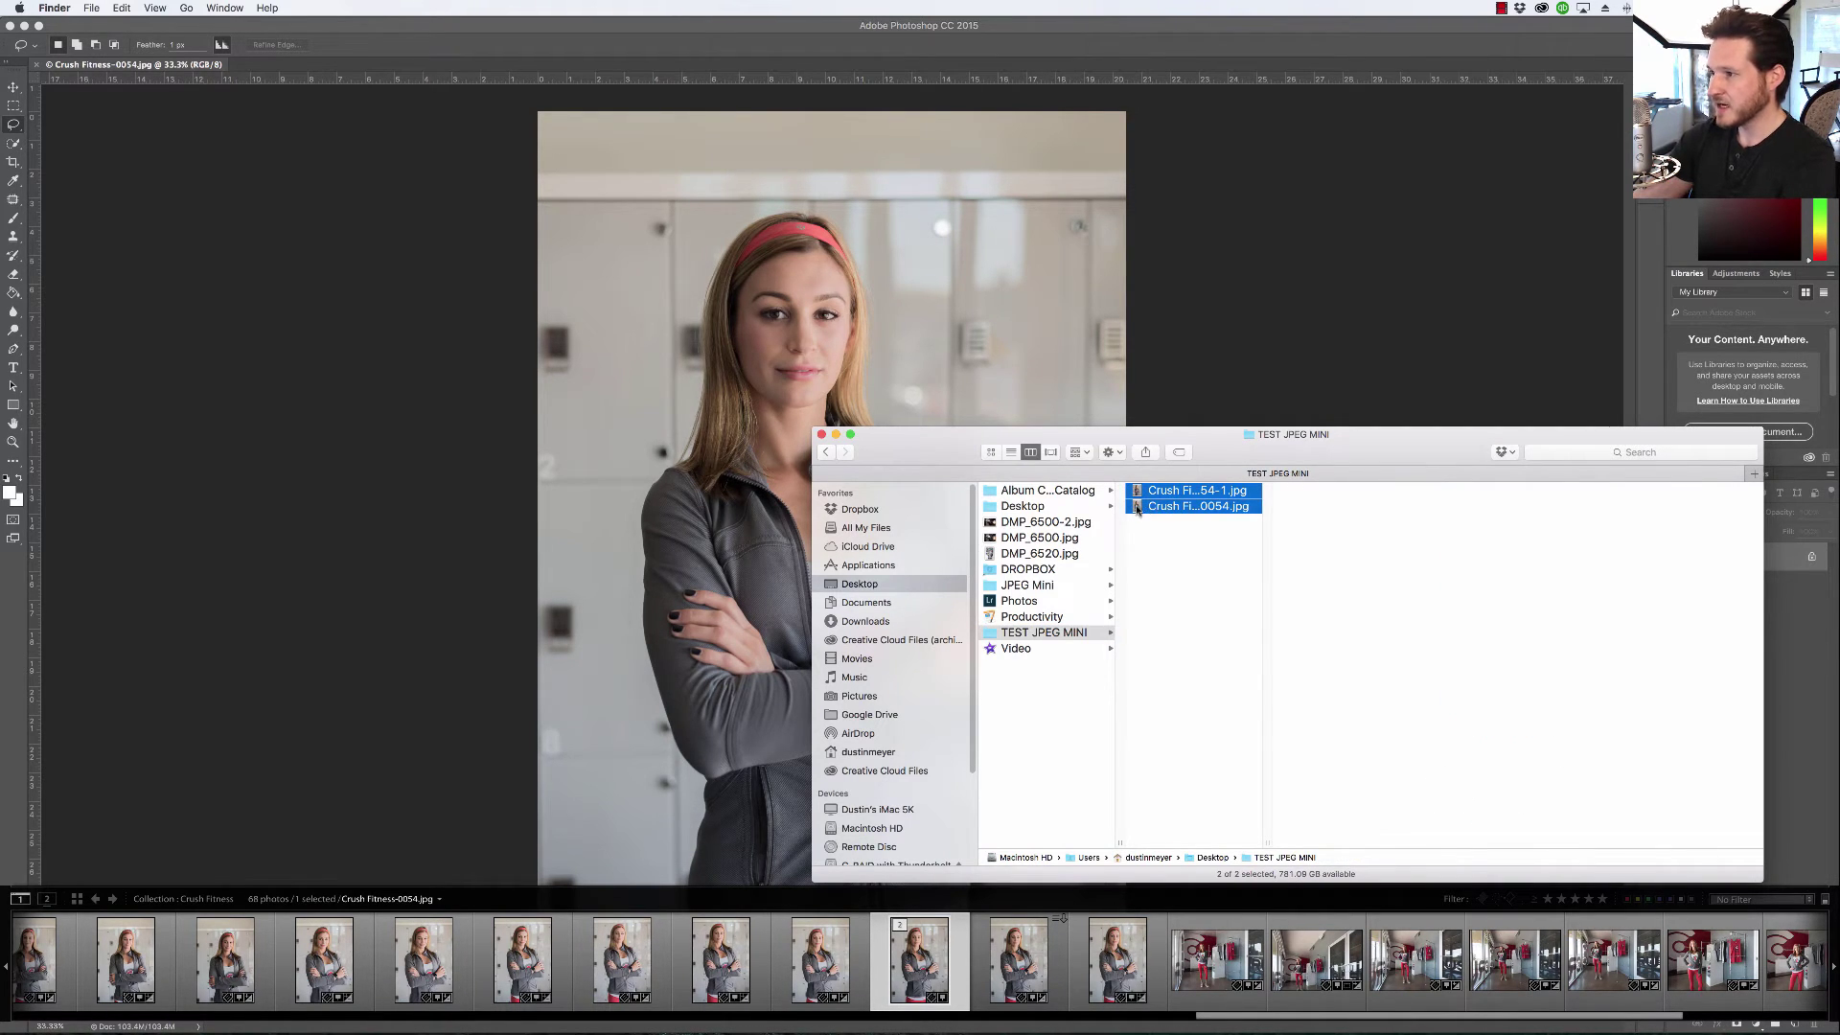
{"action": "left_click", "coordinate": [1157, 567]}
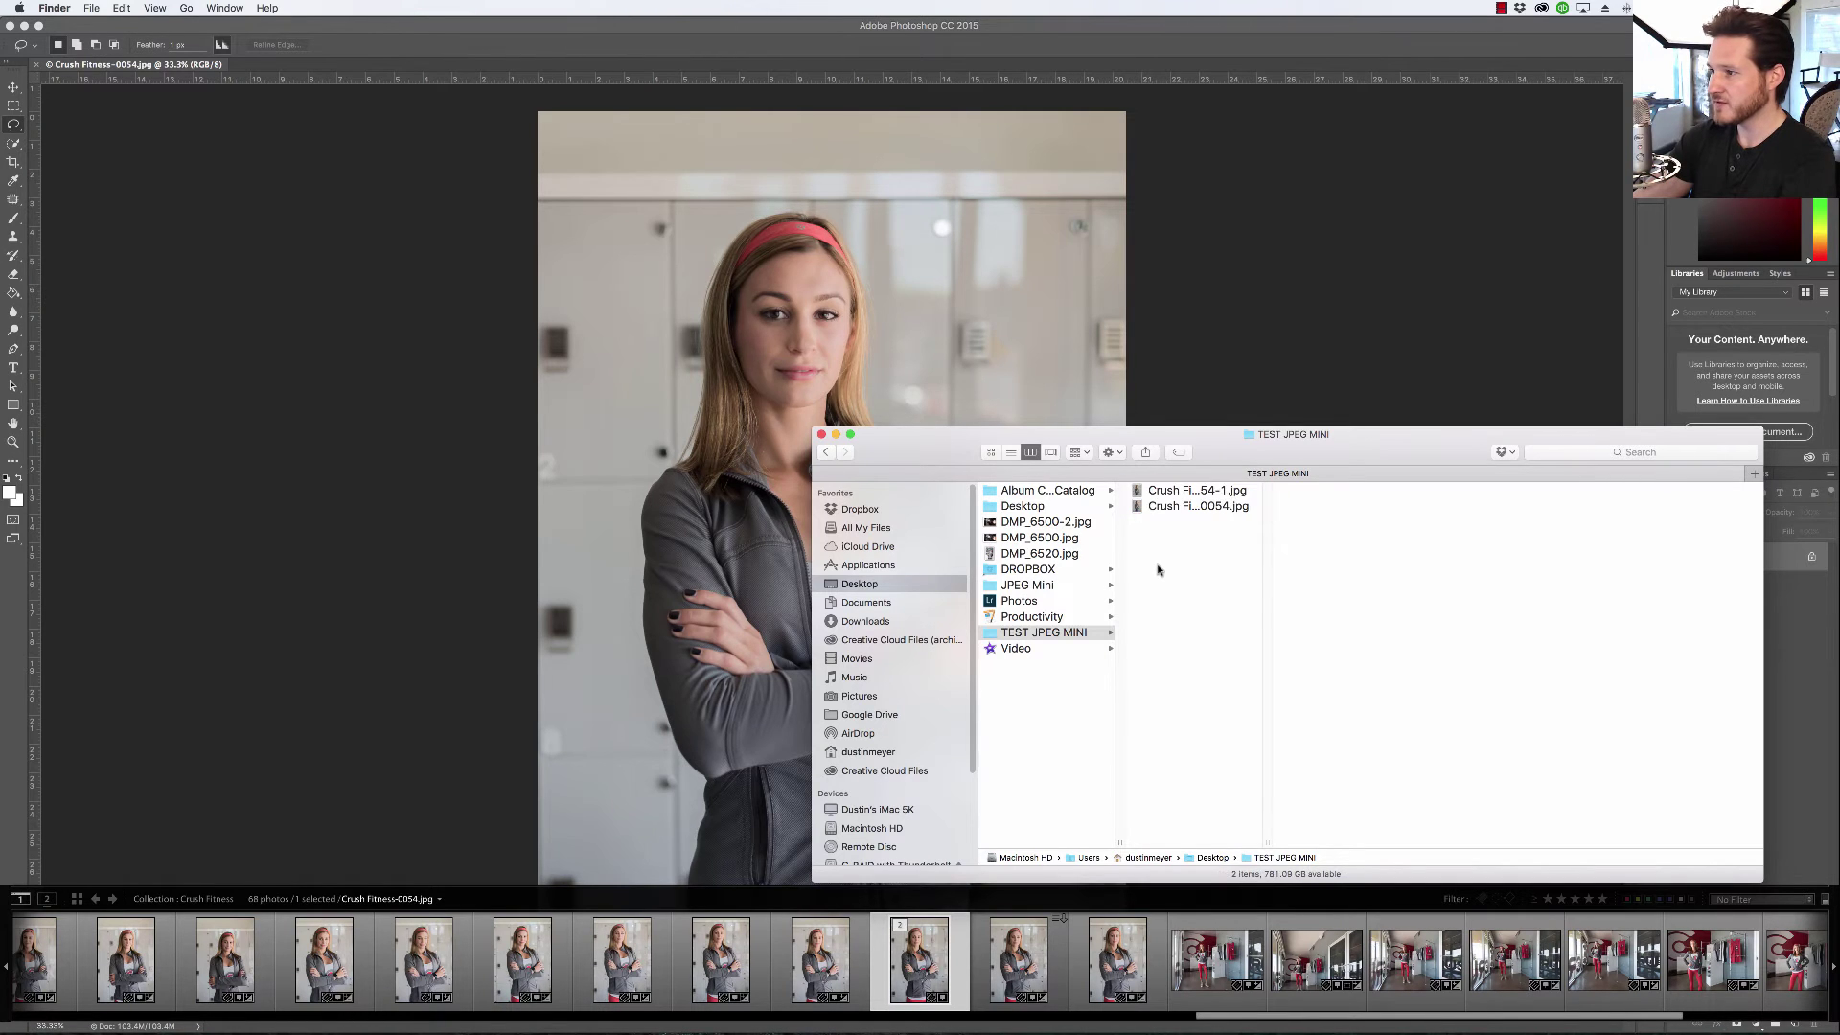
Compare Crush Fitness-0054.jpg (14.2 MB) with the 5.1 MB -1 copy, then drag both onto Photoshop.
{"action": "left_click", "coordinate": [1141, 494]}
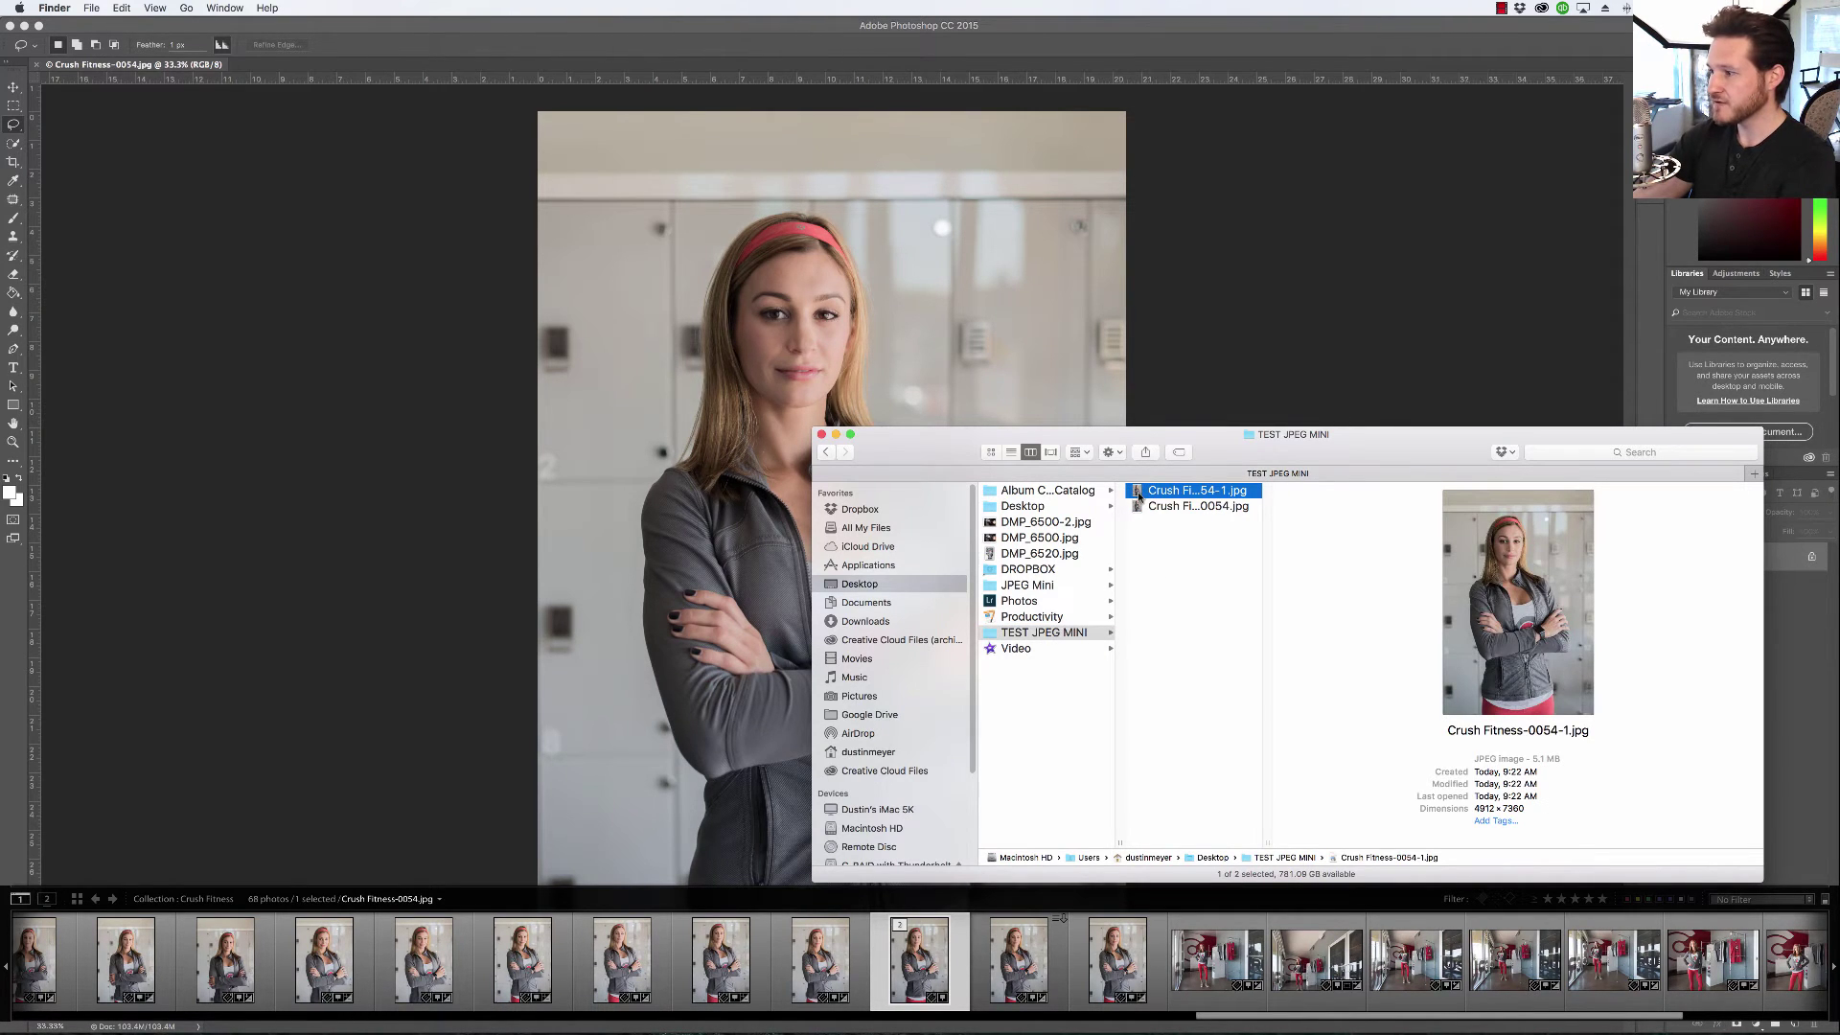
{"action": "left_click", "coordinate": [1141, 508]}
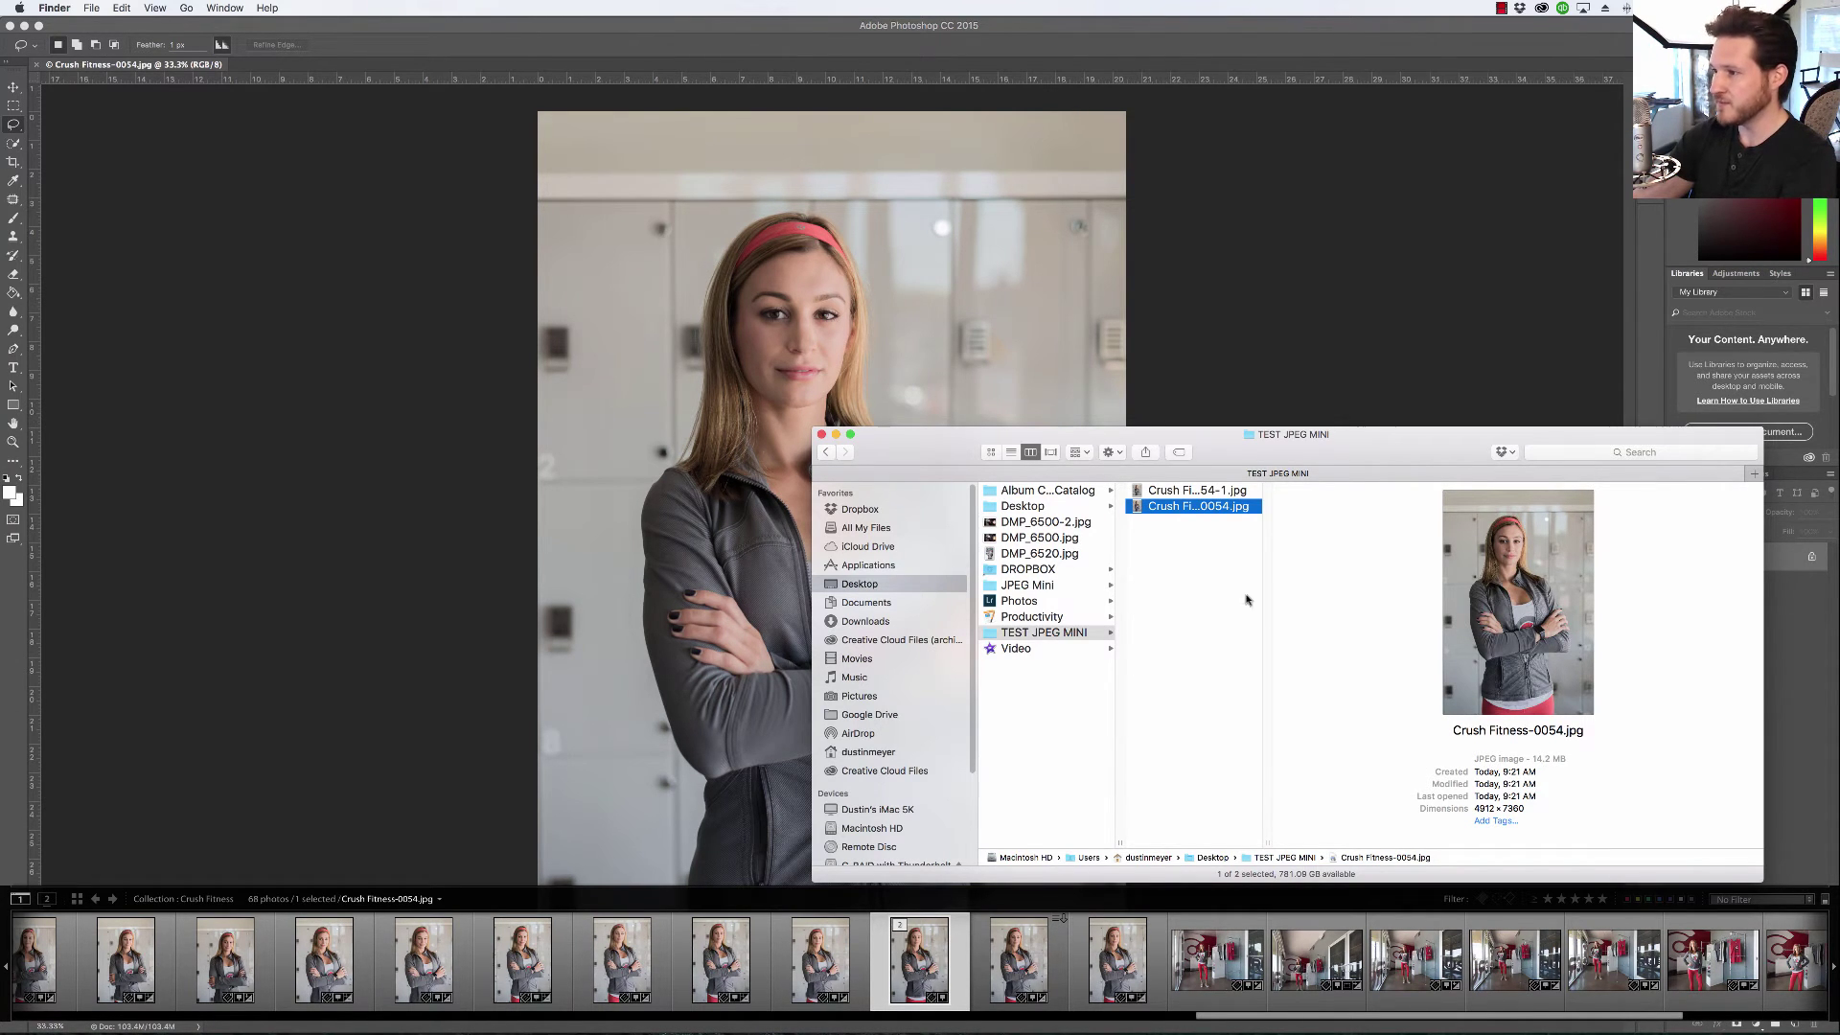
{"action": "left_click", "coordinate": [1152, 493]}
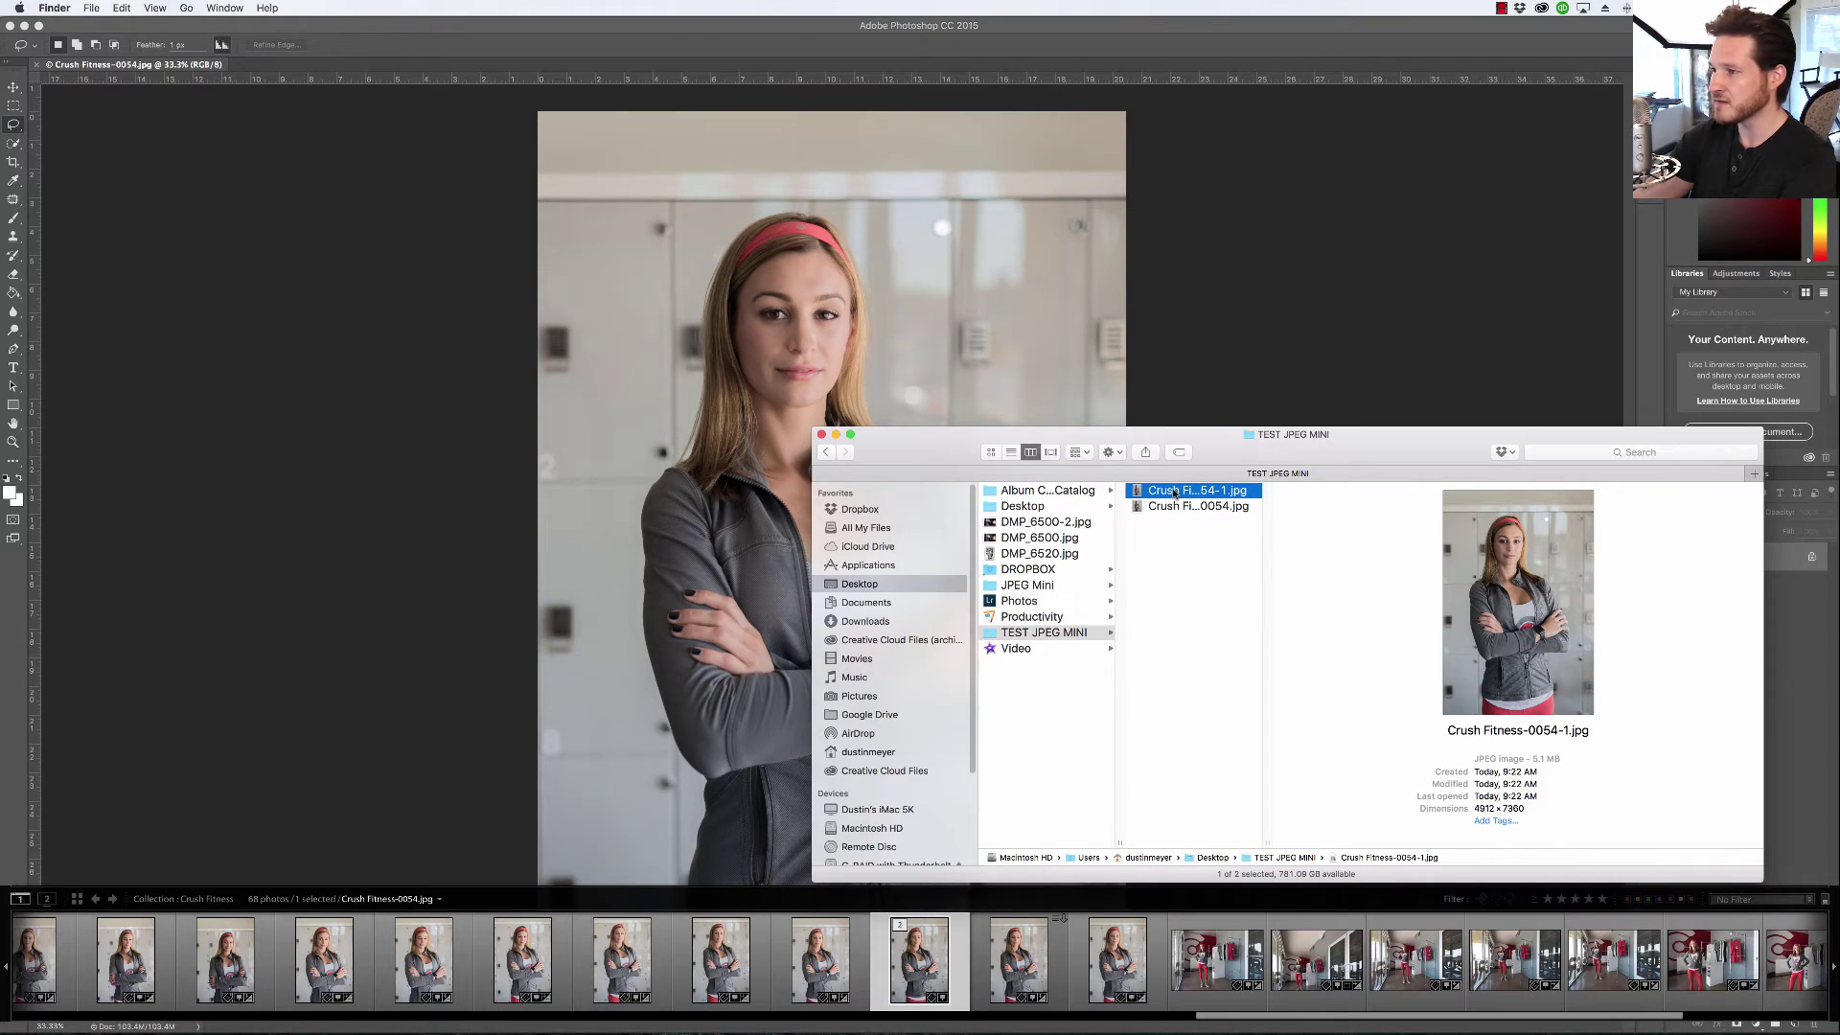
{"action": "left_click", "coordinate": [1174, 494]}
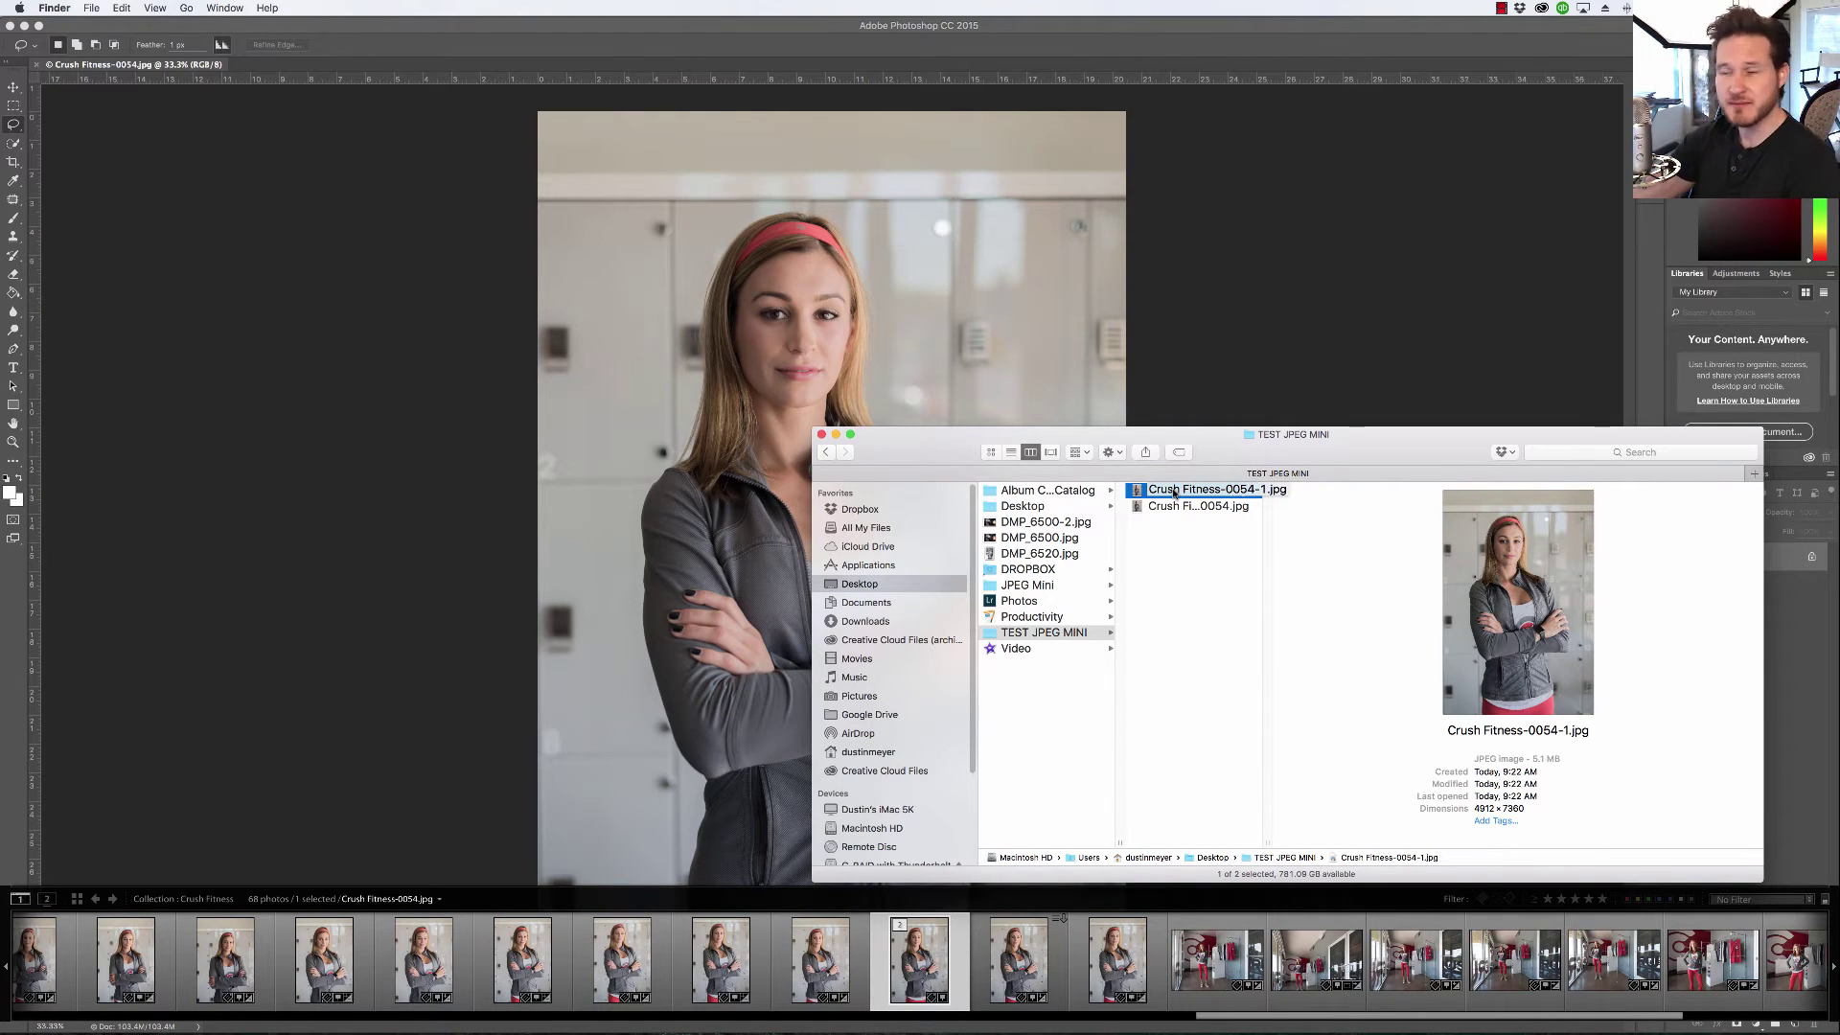
{"action": "key", "text": "Return"}
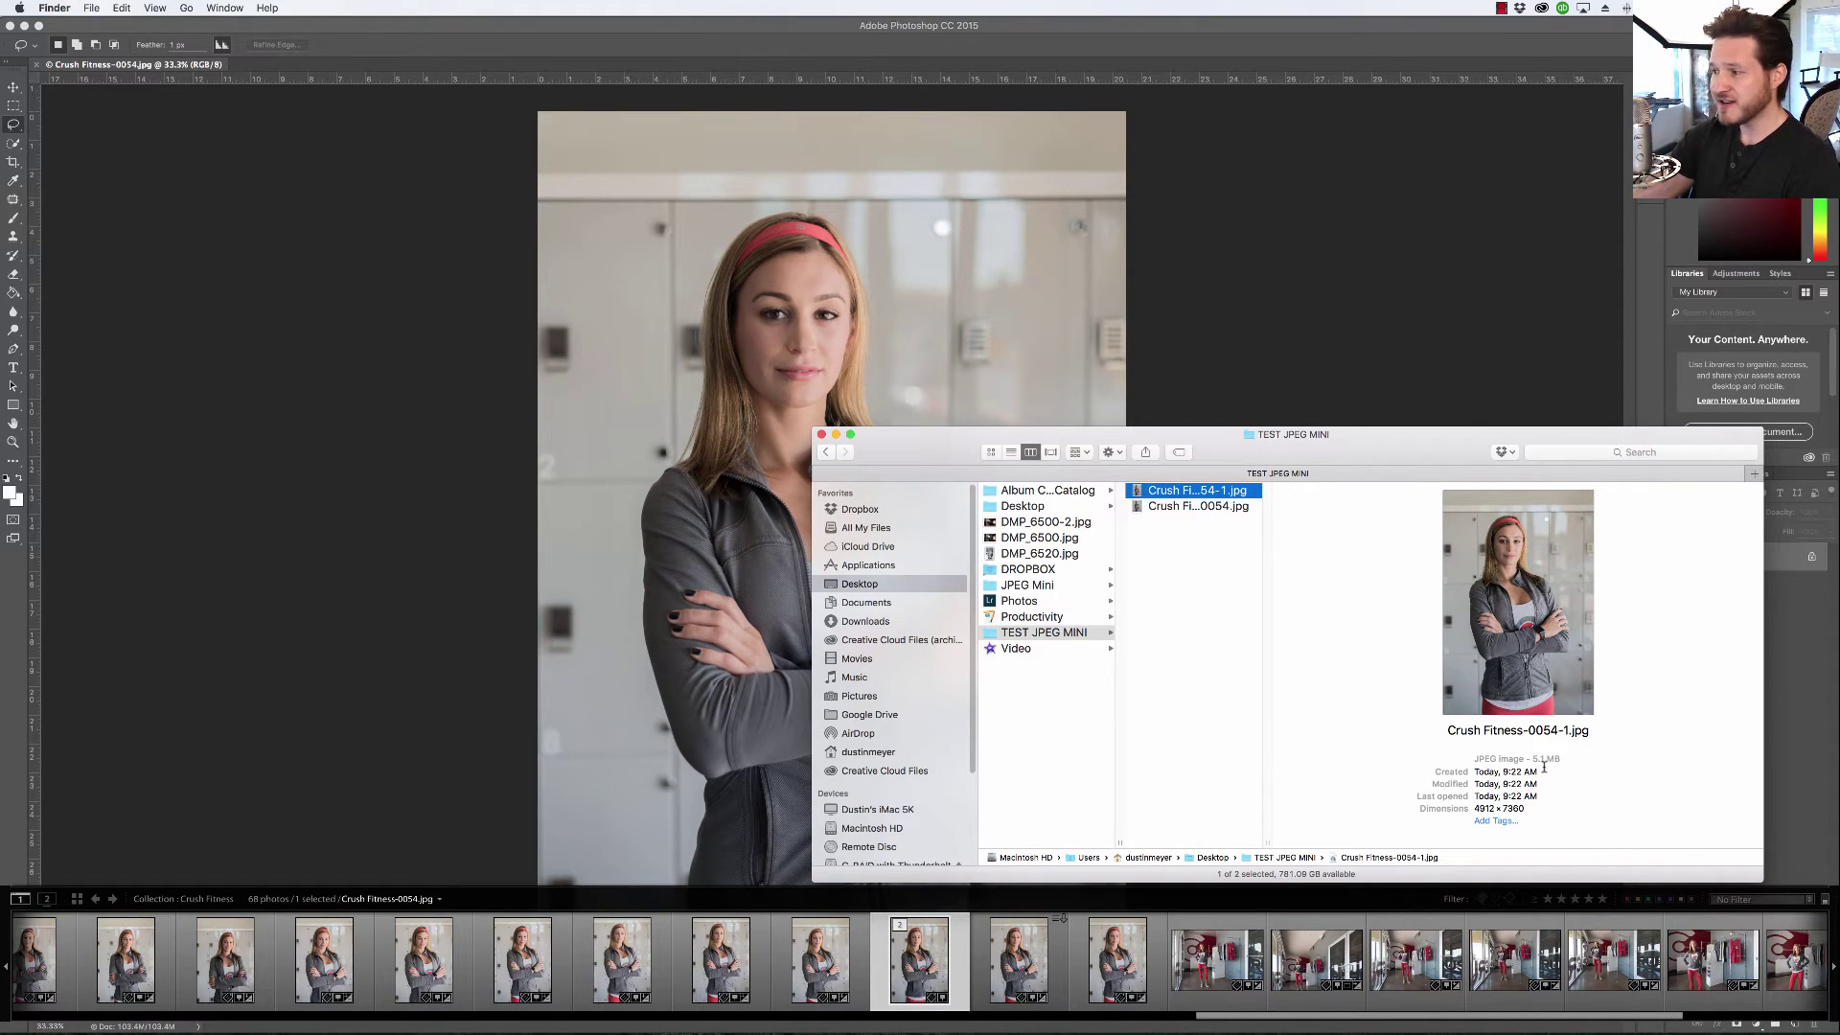
{"action": "left_click", "coordinate": [1154, 508]}
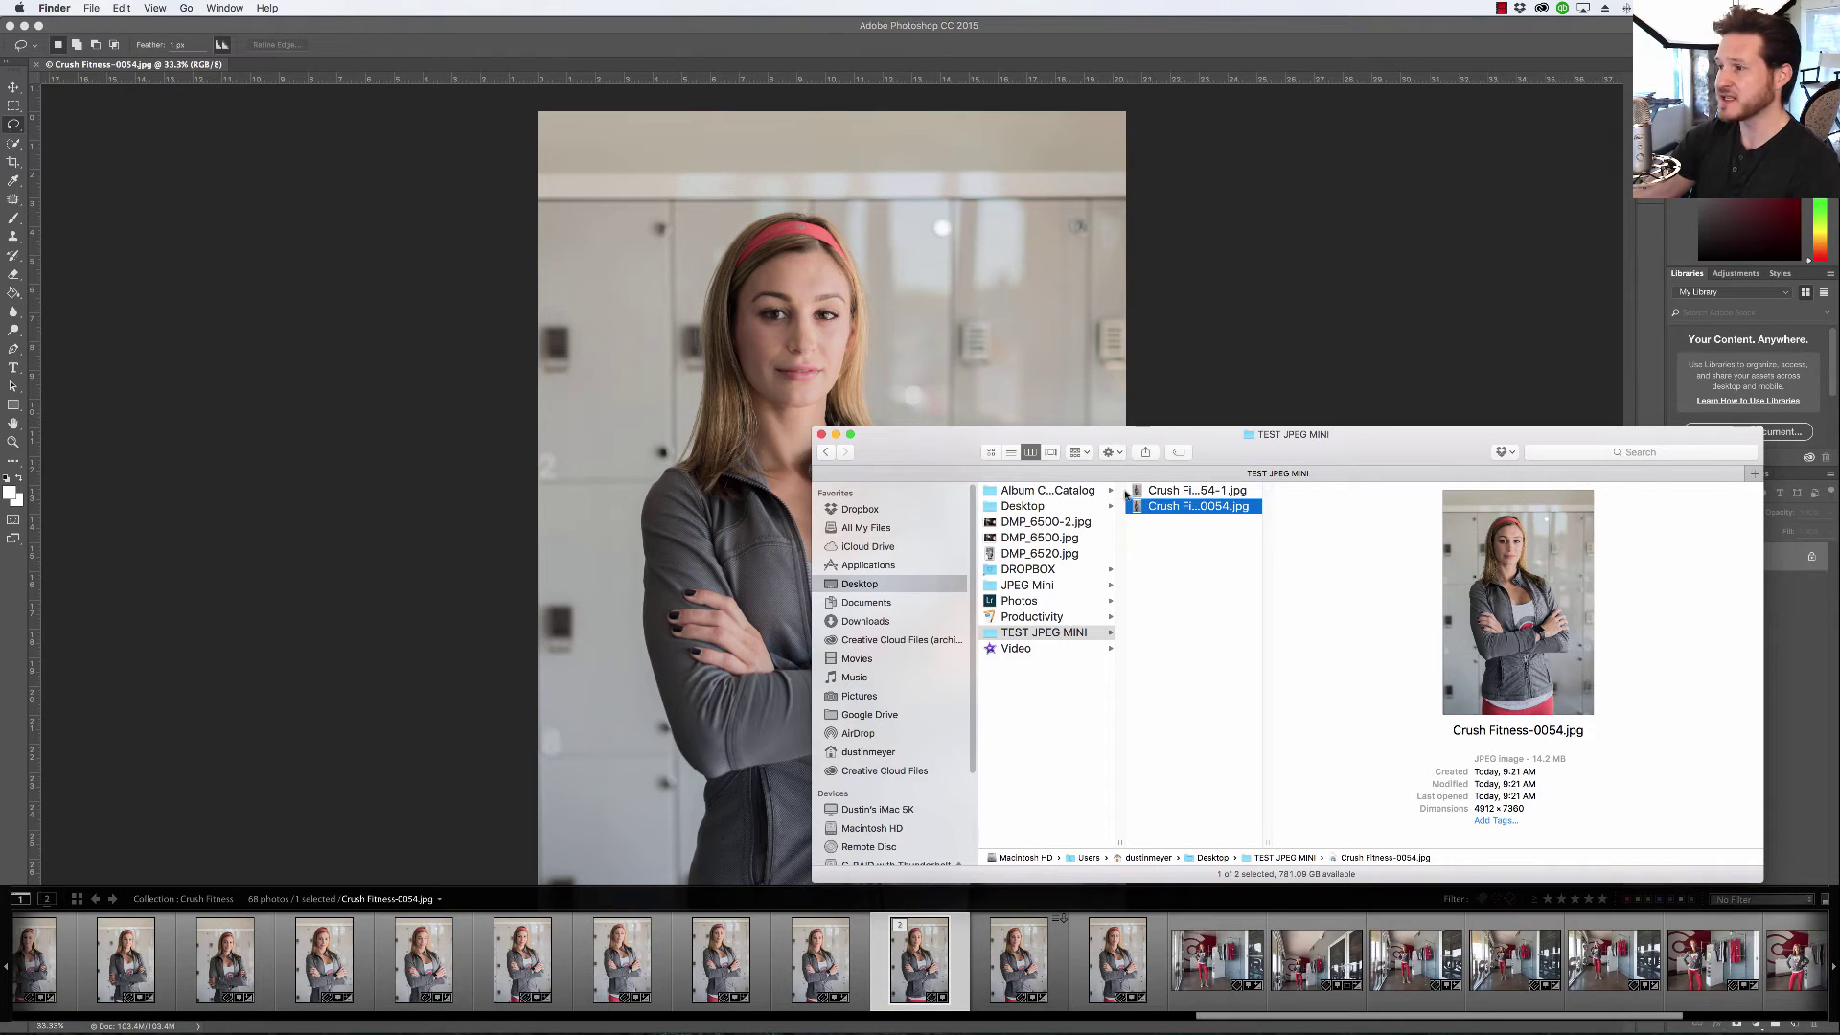
{"action": "left_click", "coordinate": [1141, 492]}
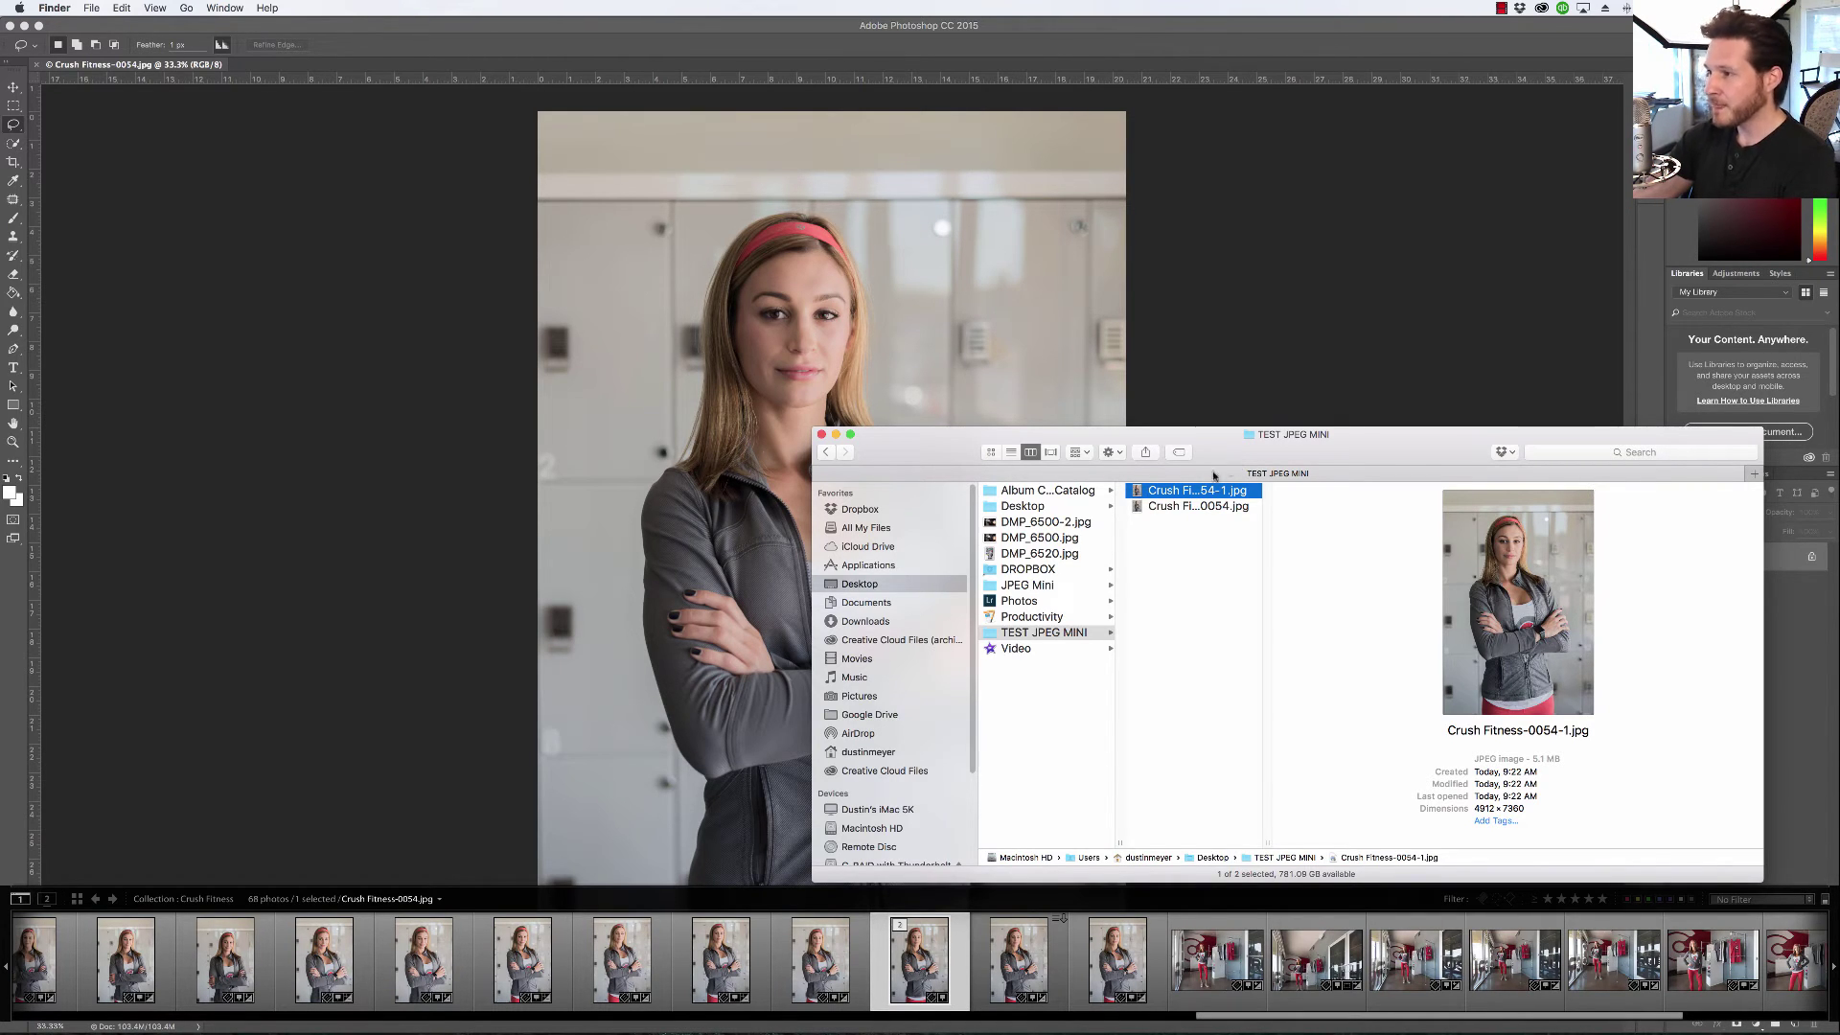
{"action": "key", "text": "super+a"}
{"action": "left_click_drag", "start_coordinate": [1137, 509], "coordinate": [1271, 1014]}
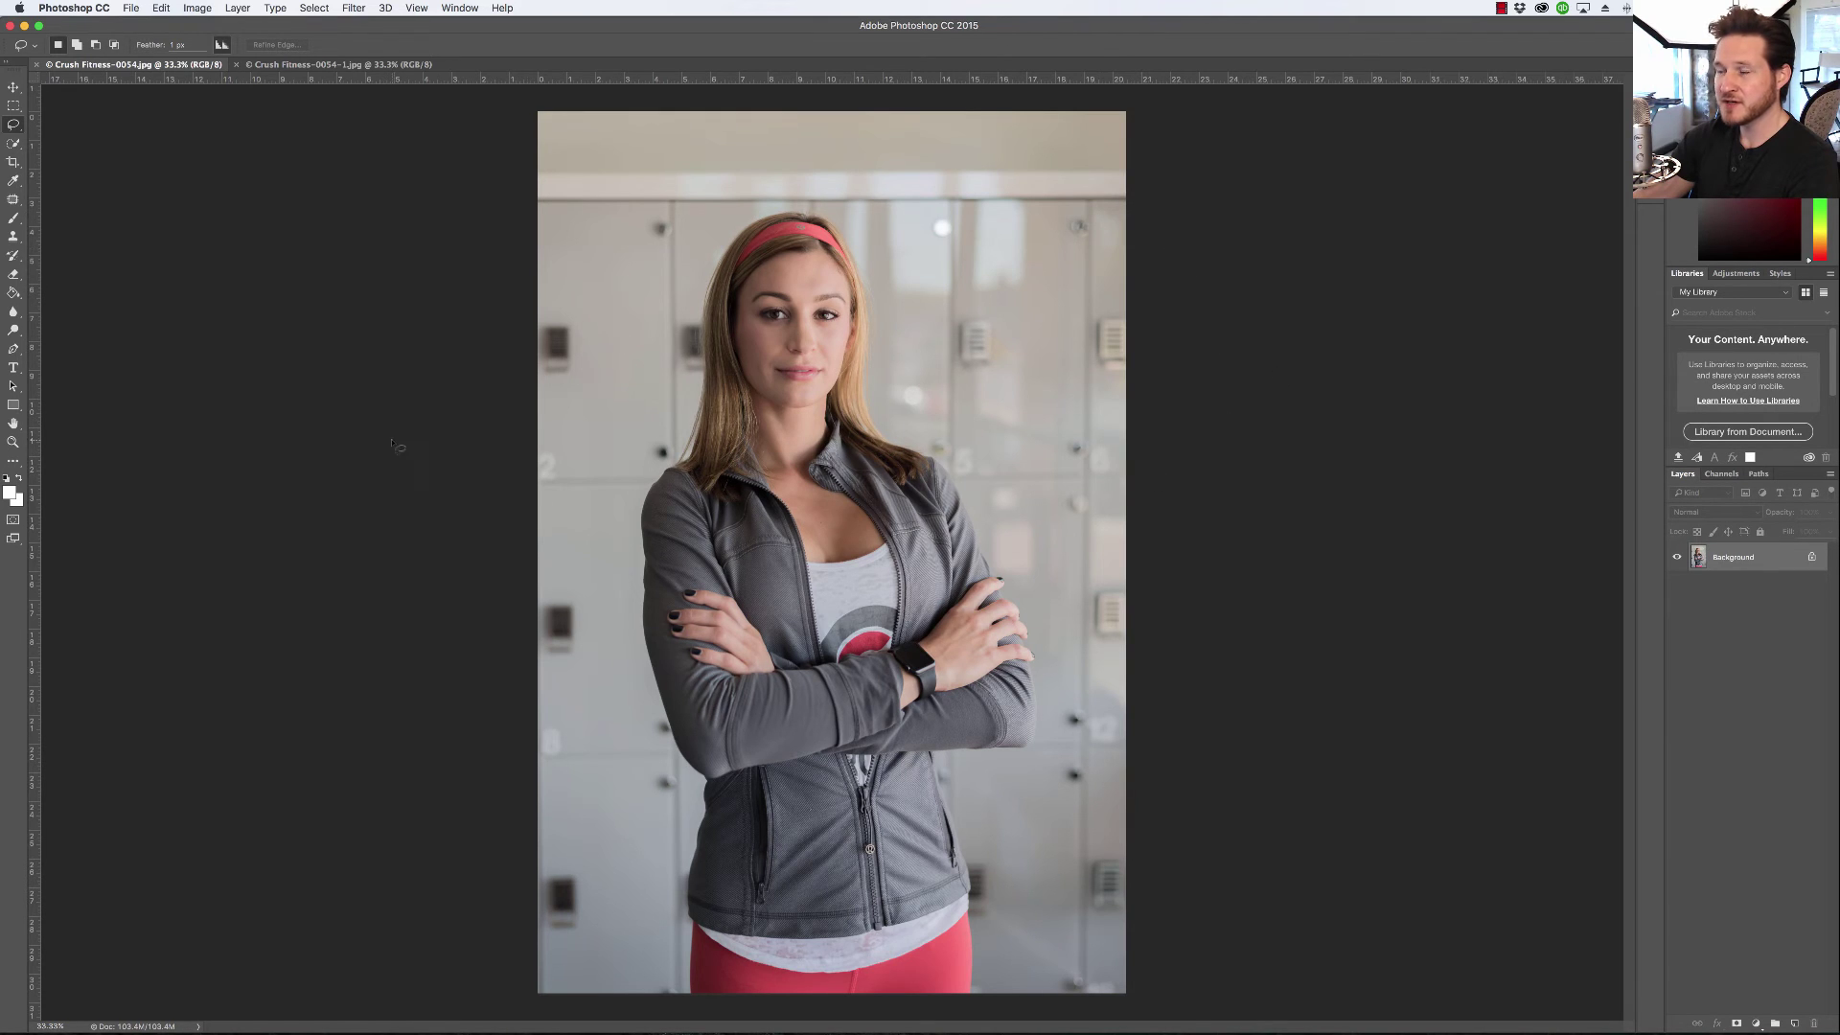
Arrange the two portraits with Window > Arrange > 2-up Vertical.
{"action": "left_click", "coordinate": [460, 8]}
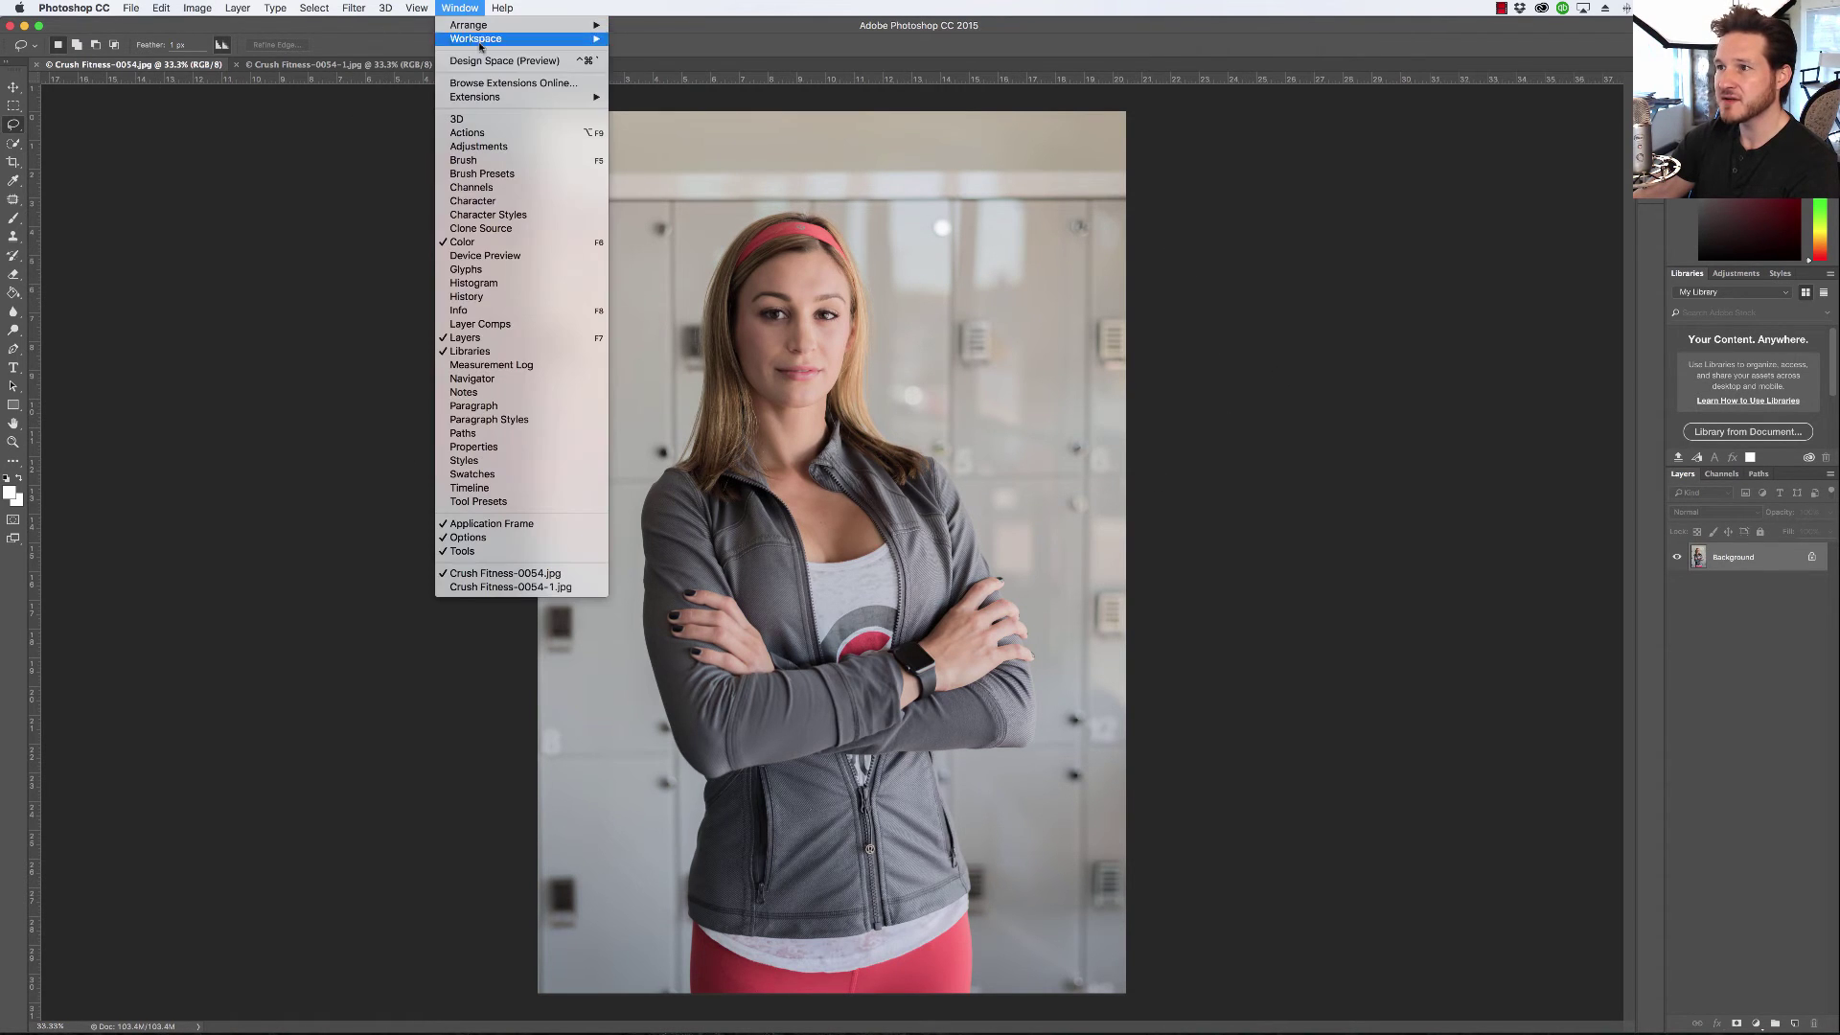
{"action": "mouse_move", "coordinate": [547, 29]}
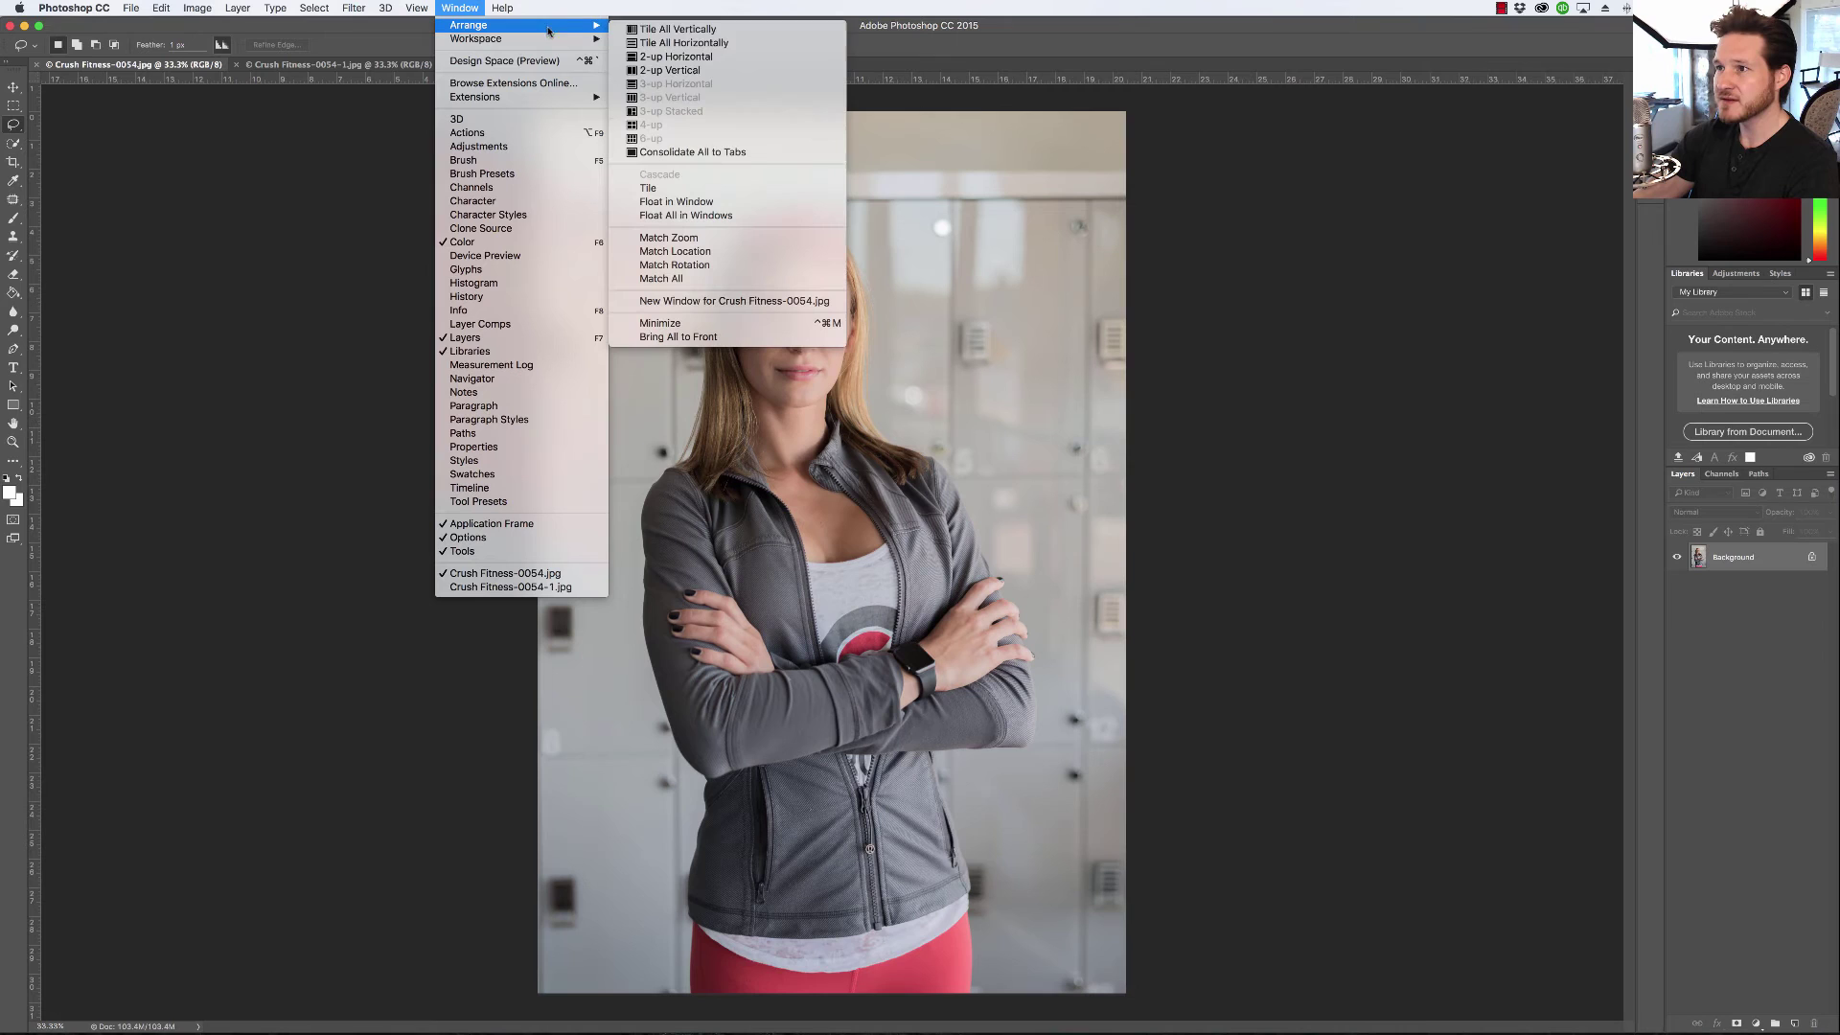
{"action": "left_click", "coordinate": [662, 70]}
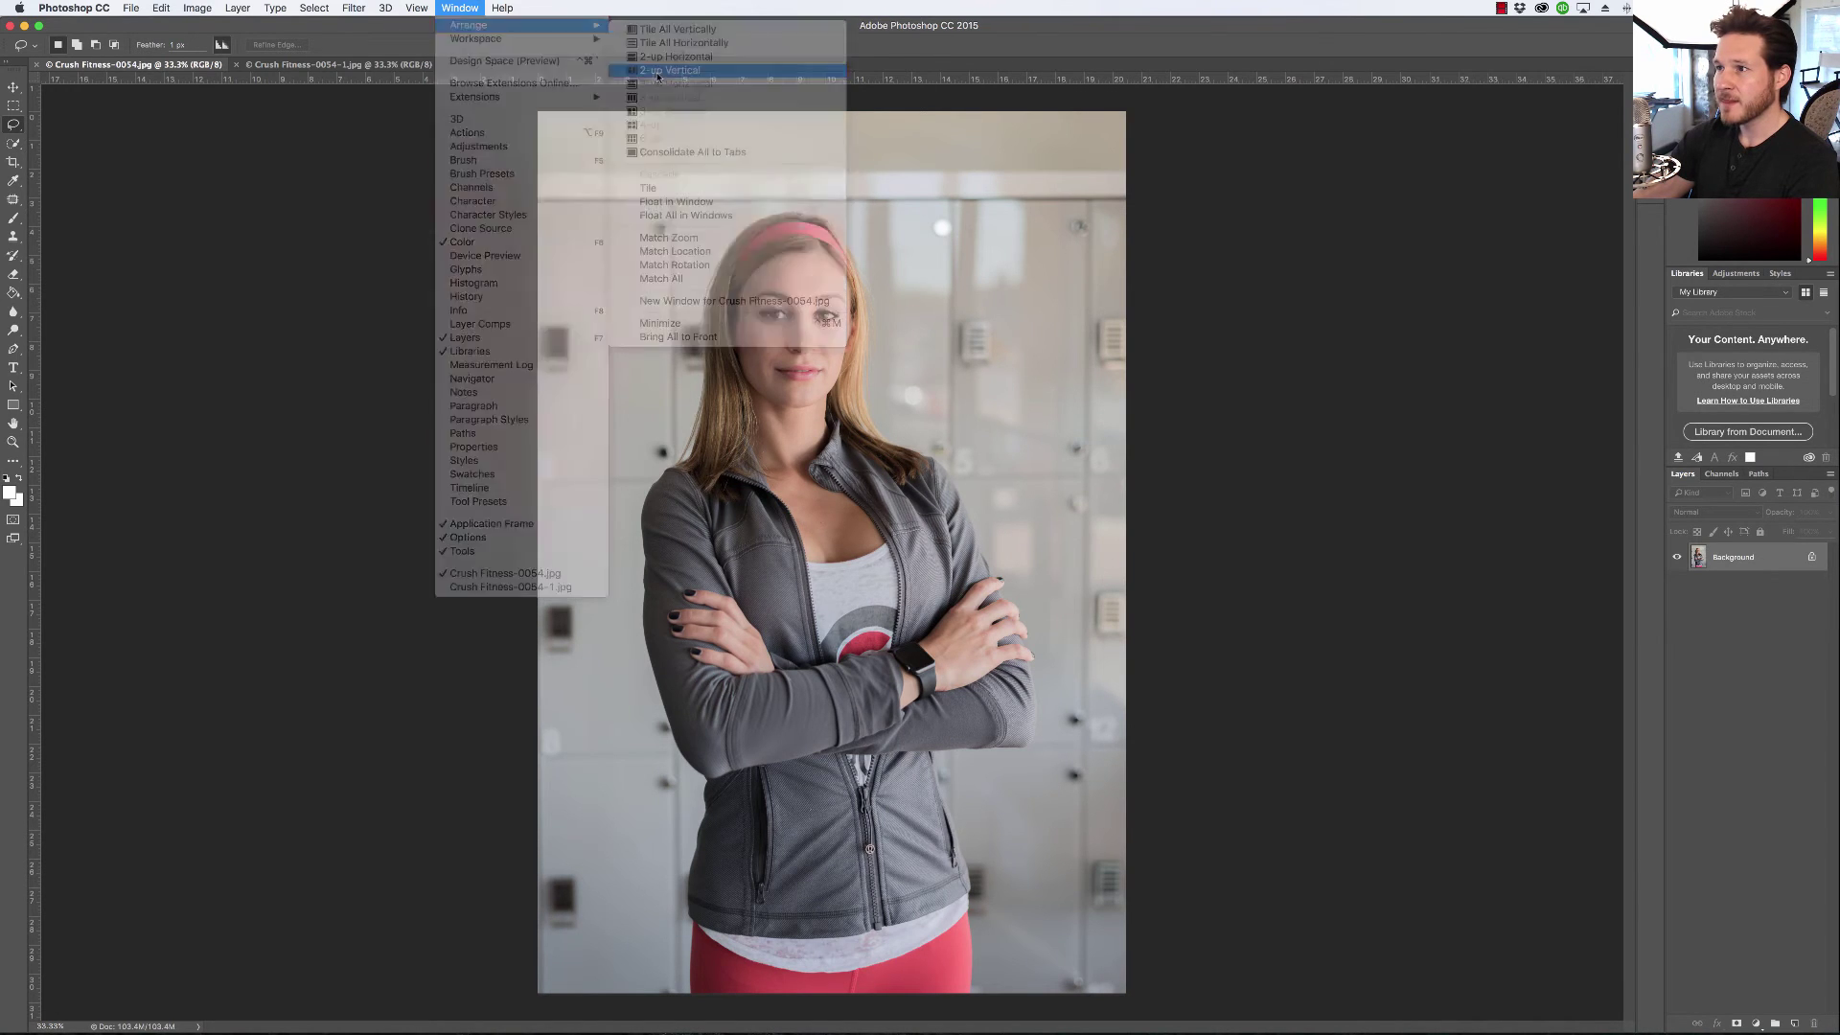
Set both the left and right portraits to 100% view and compare details.
{"action": "left_click", "coordinate": [415, 8]}
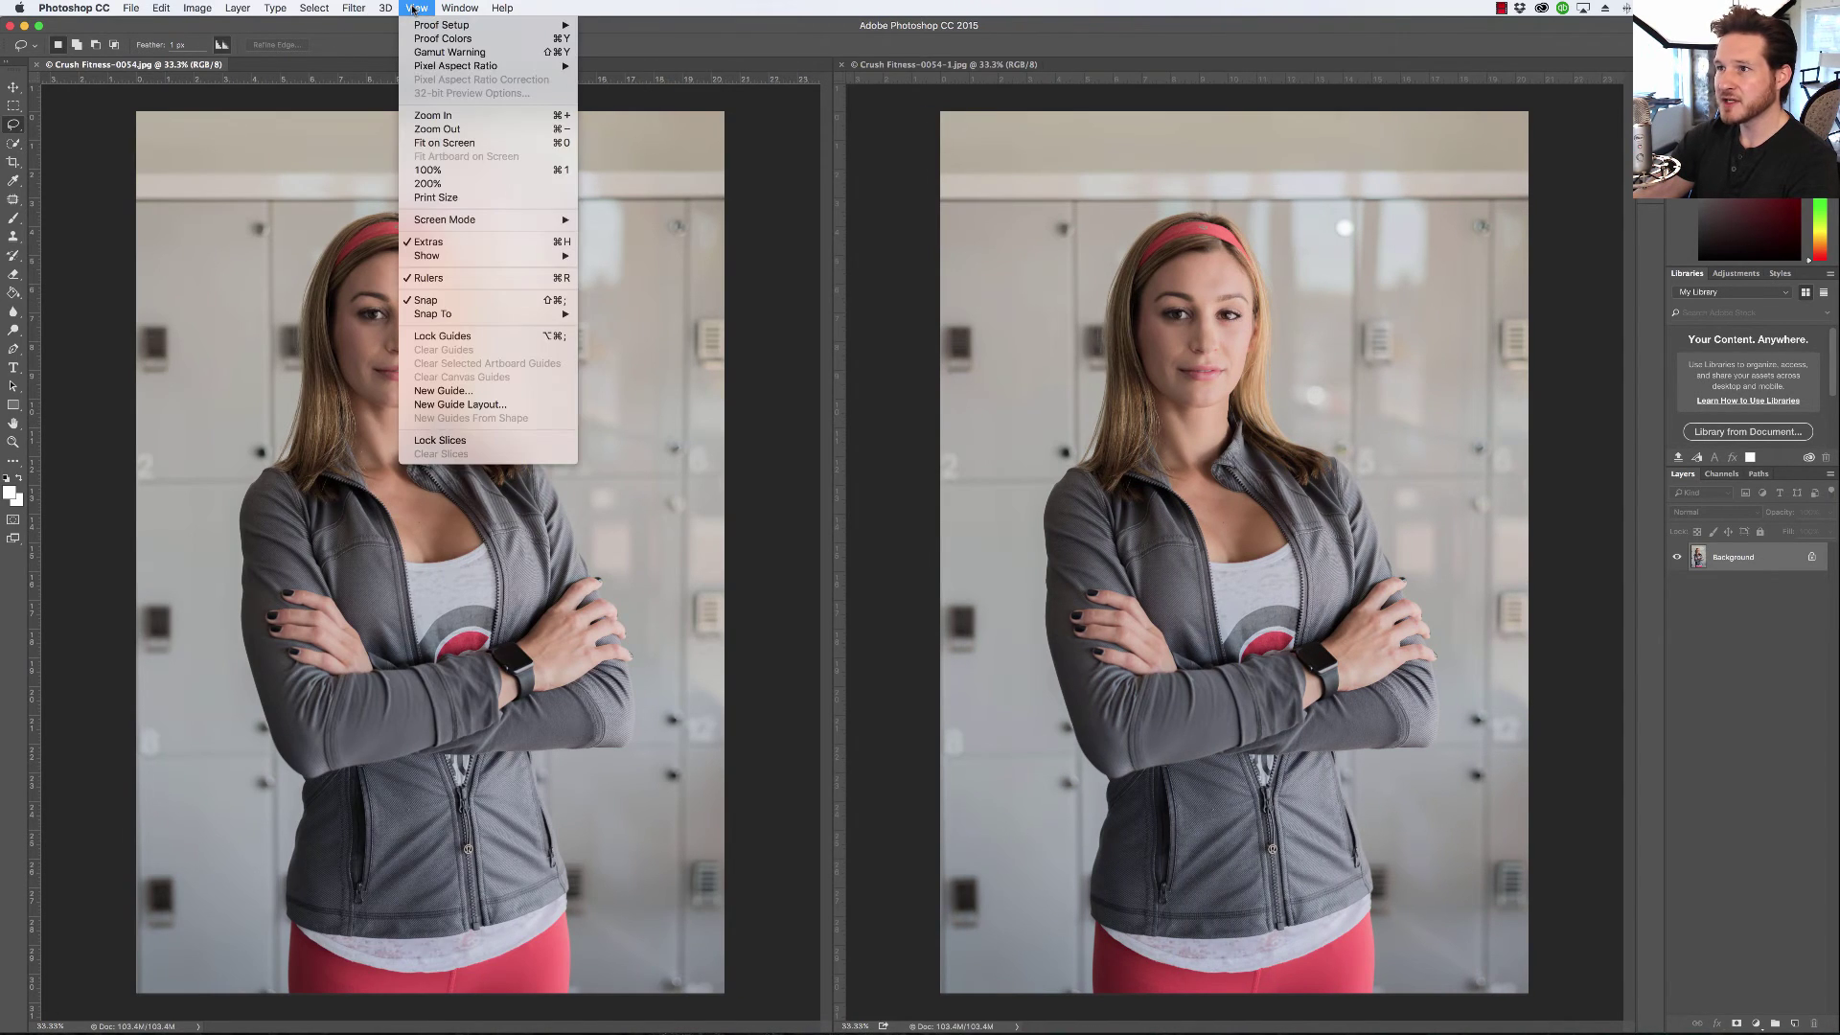
{"action": "left_click", "coordinate": [425, 169]}
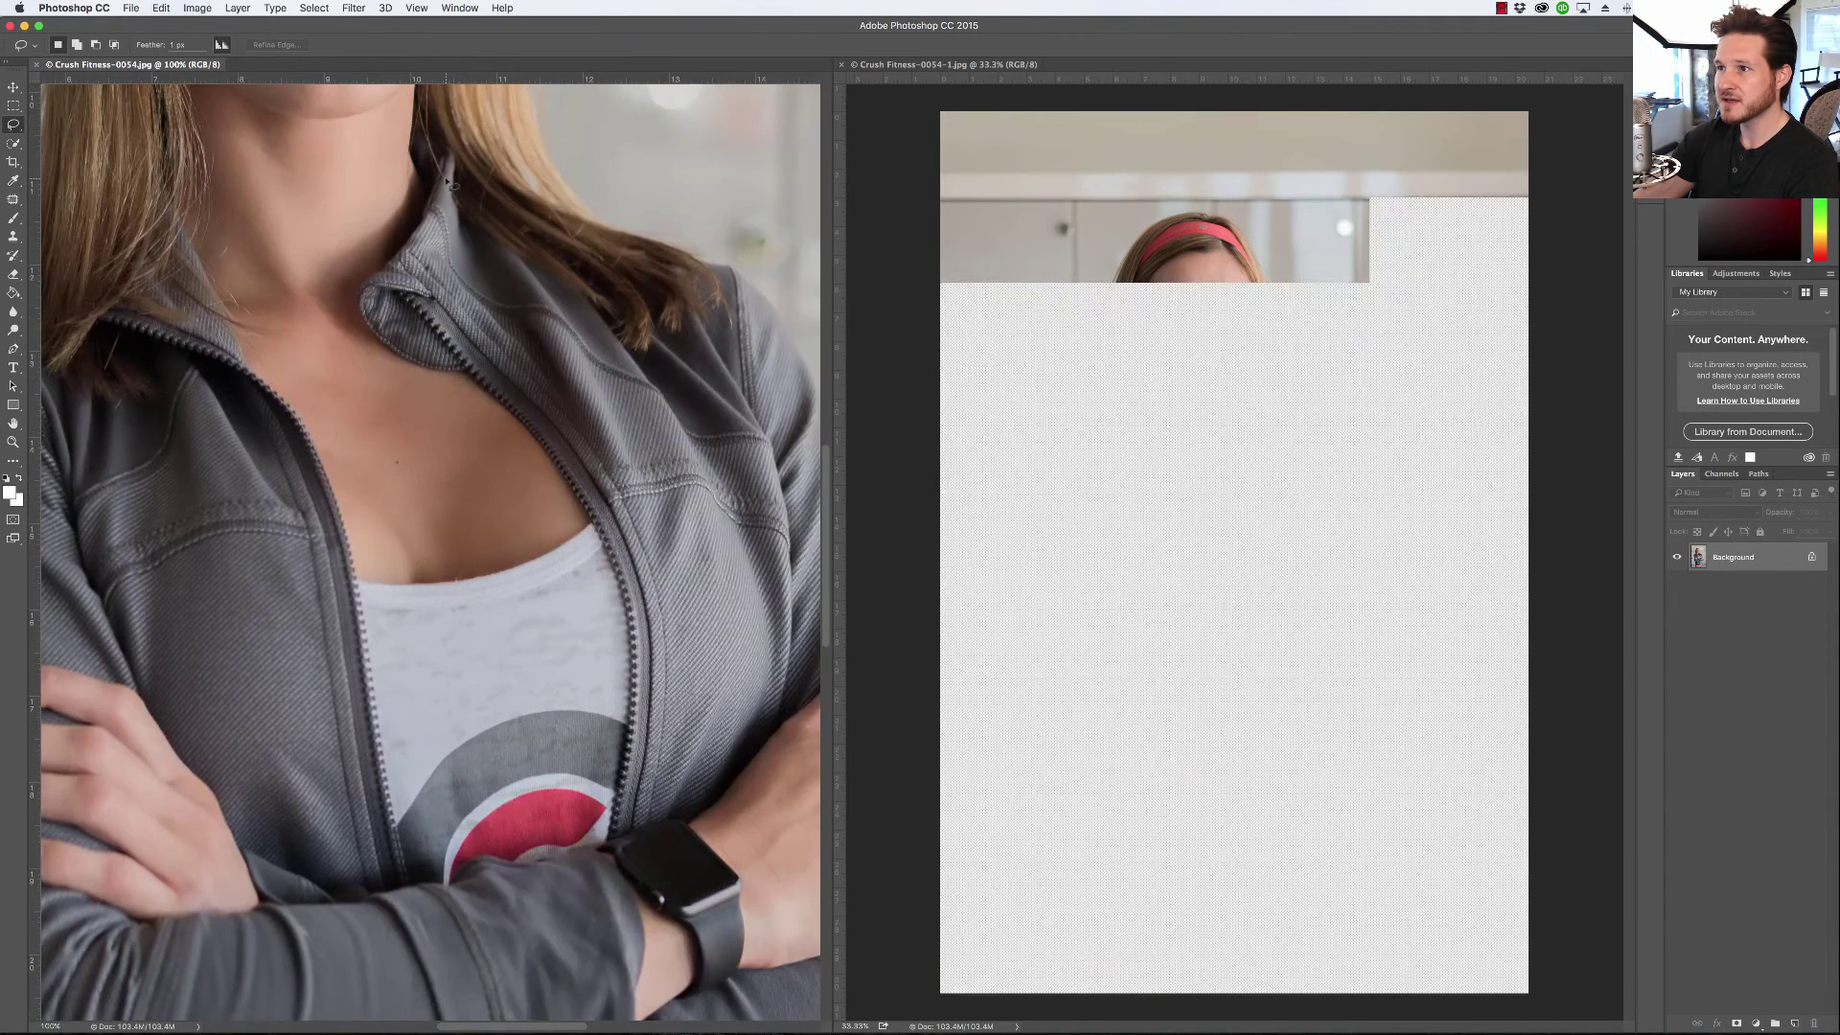
{"action": "scroll", "coordinate": [432, 288], "scroll_direction": "up", "scroll_amount": 5}
{"action": "left_click", "coordinate": [993, 167]}
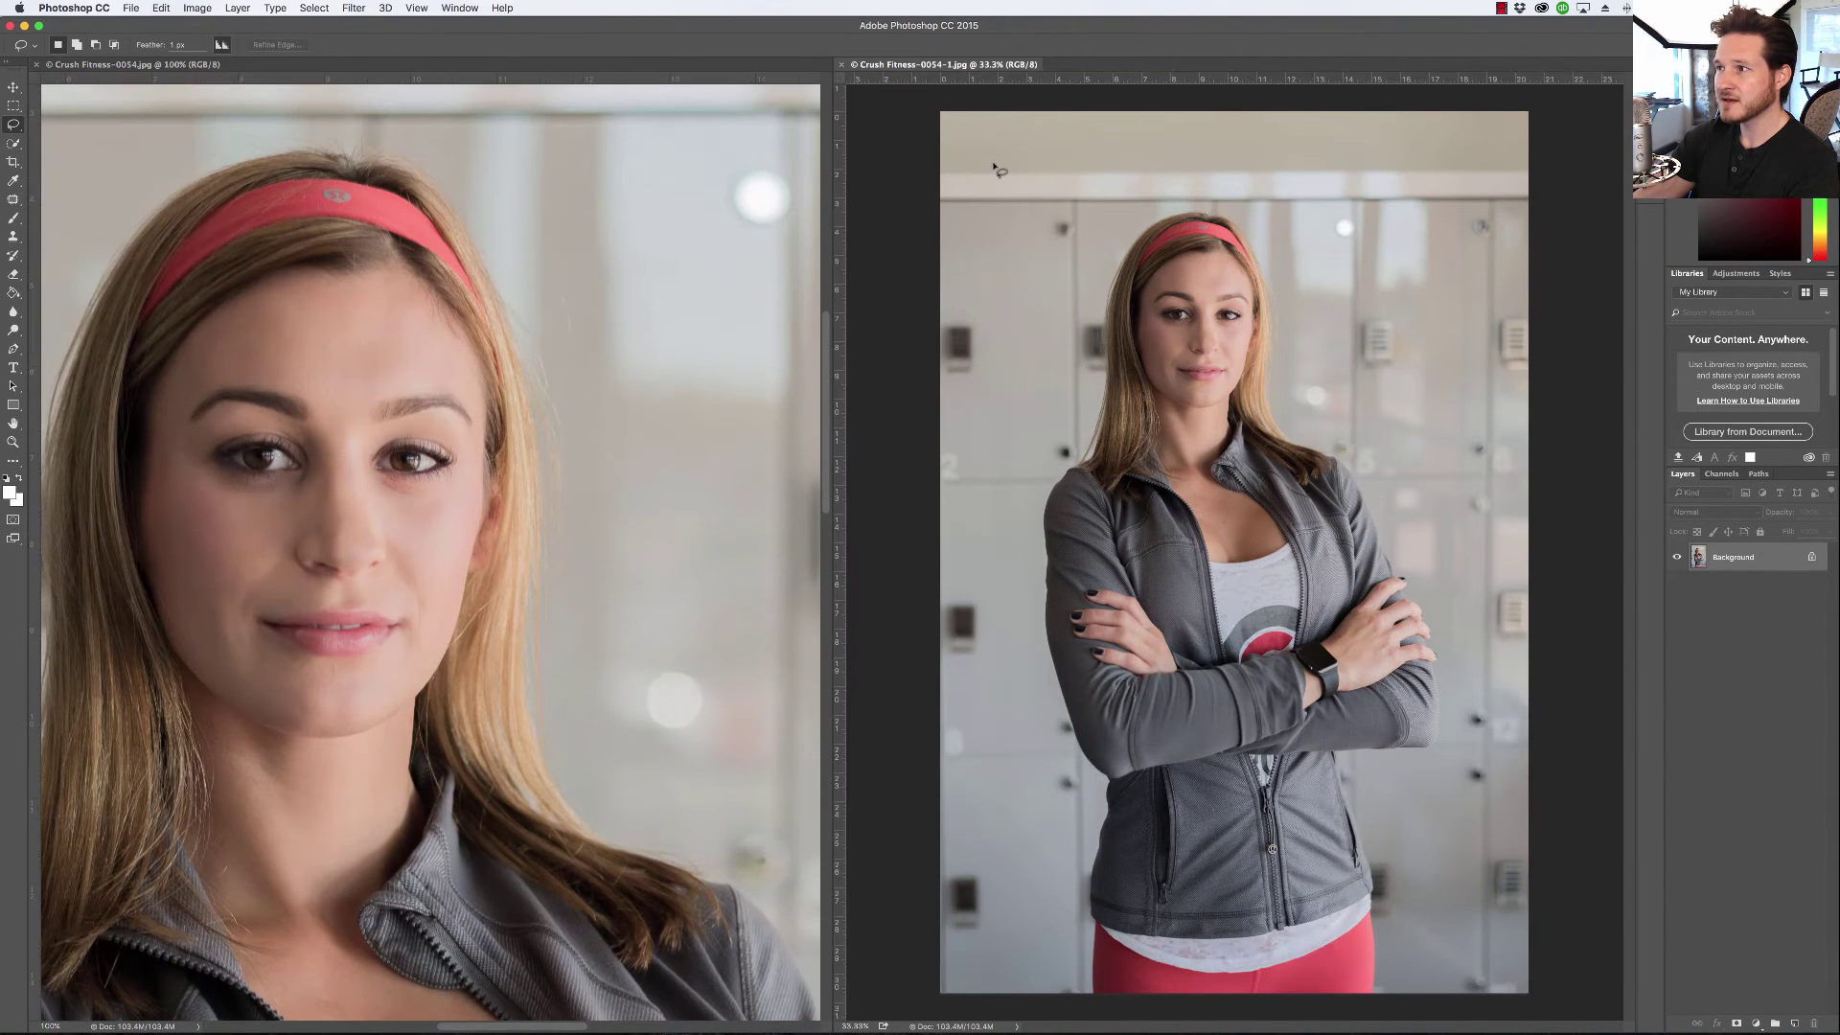
{"action": "left_click", "coordinate": [416, 8]}
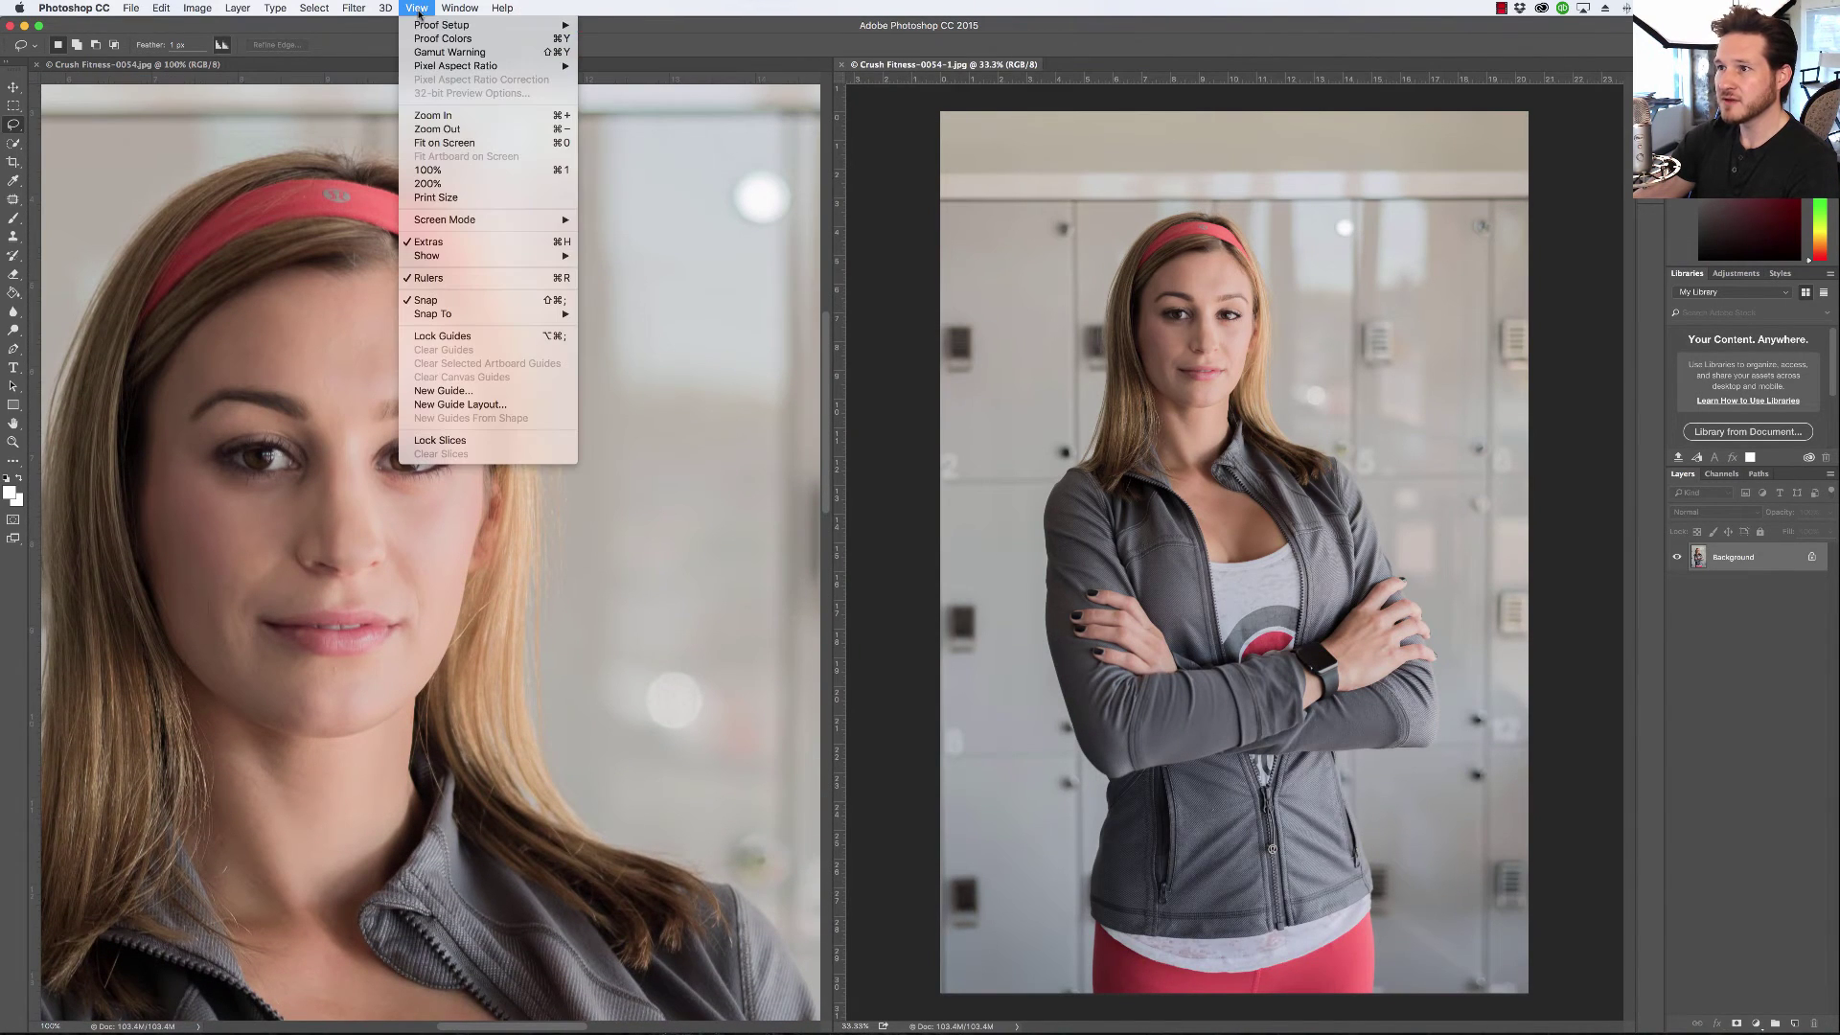
{"action": "left_click", "coordinate": [424, 169]}
{"action": "scroll", "coordinate": [922, 176], "scroll_direction": "up", "scroll_amount": 2}
{"action": "scroll", "coordinate": [922, 177], "scroll_direction": "up", "scroll_amount": 10}
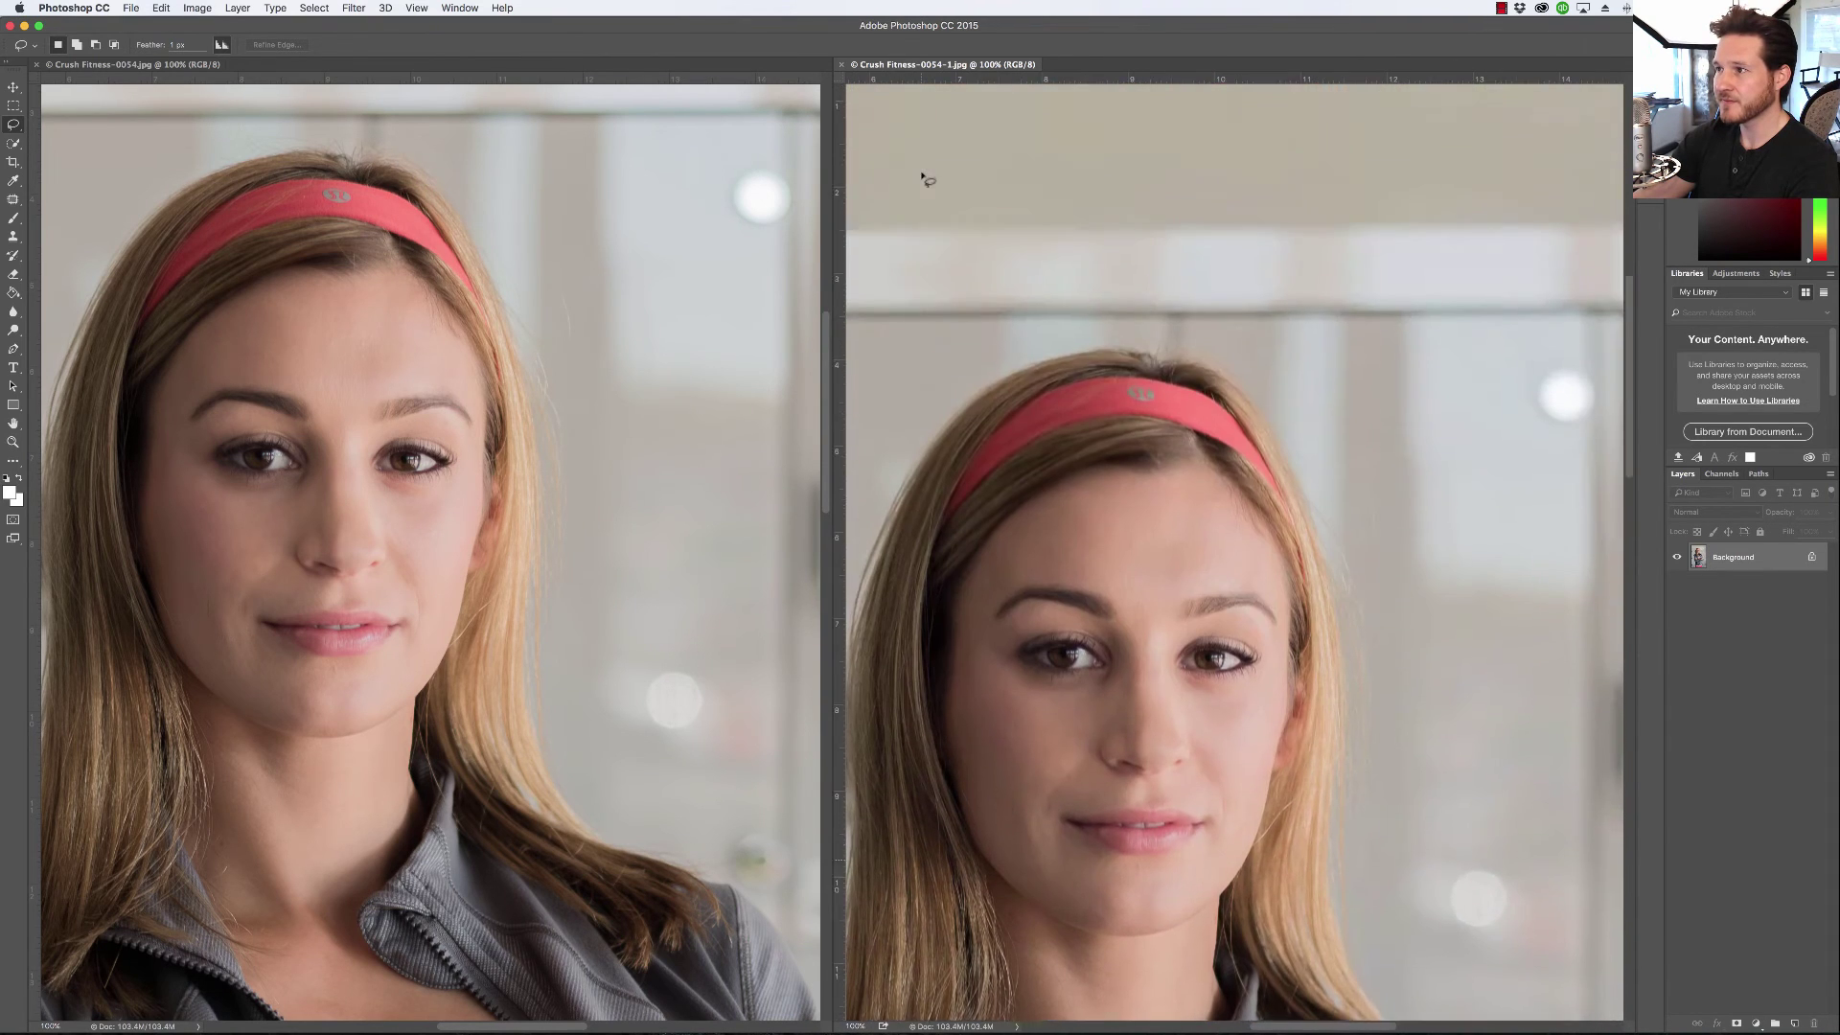
{"action": "scroll", "coordinate": [924, 177], "scroll_direction": "down", "scroll_amount": 4}
{"action": "scroll", "coordinate": [926, 180], "scroll_direction": "up", "scroll_amount": 2}
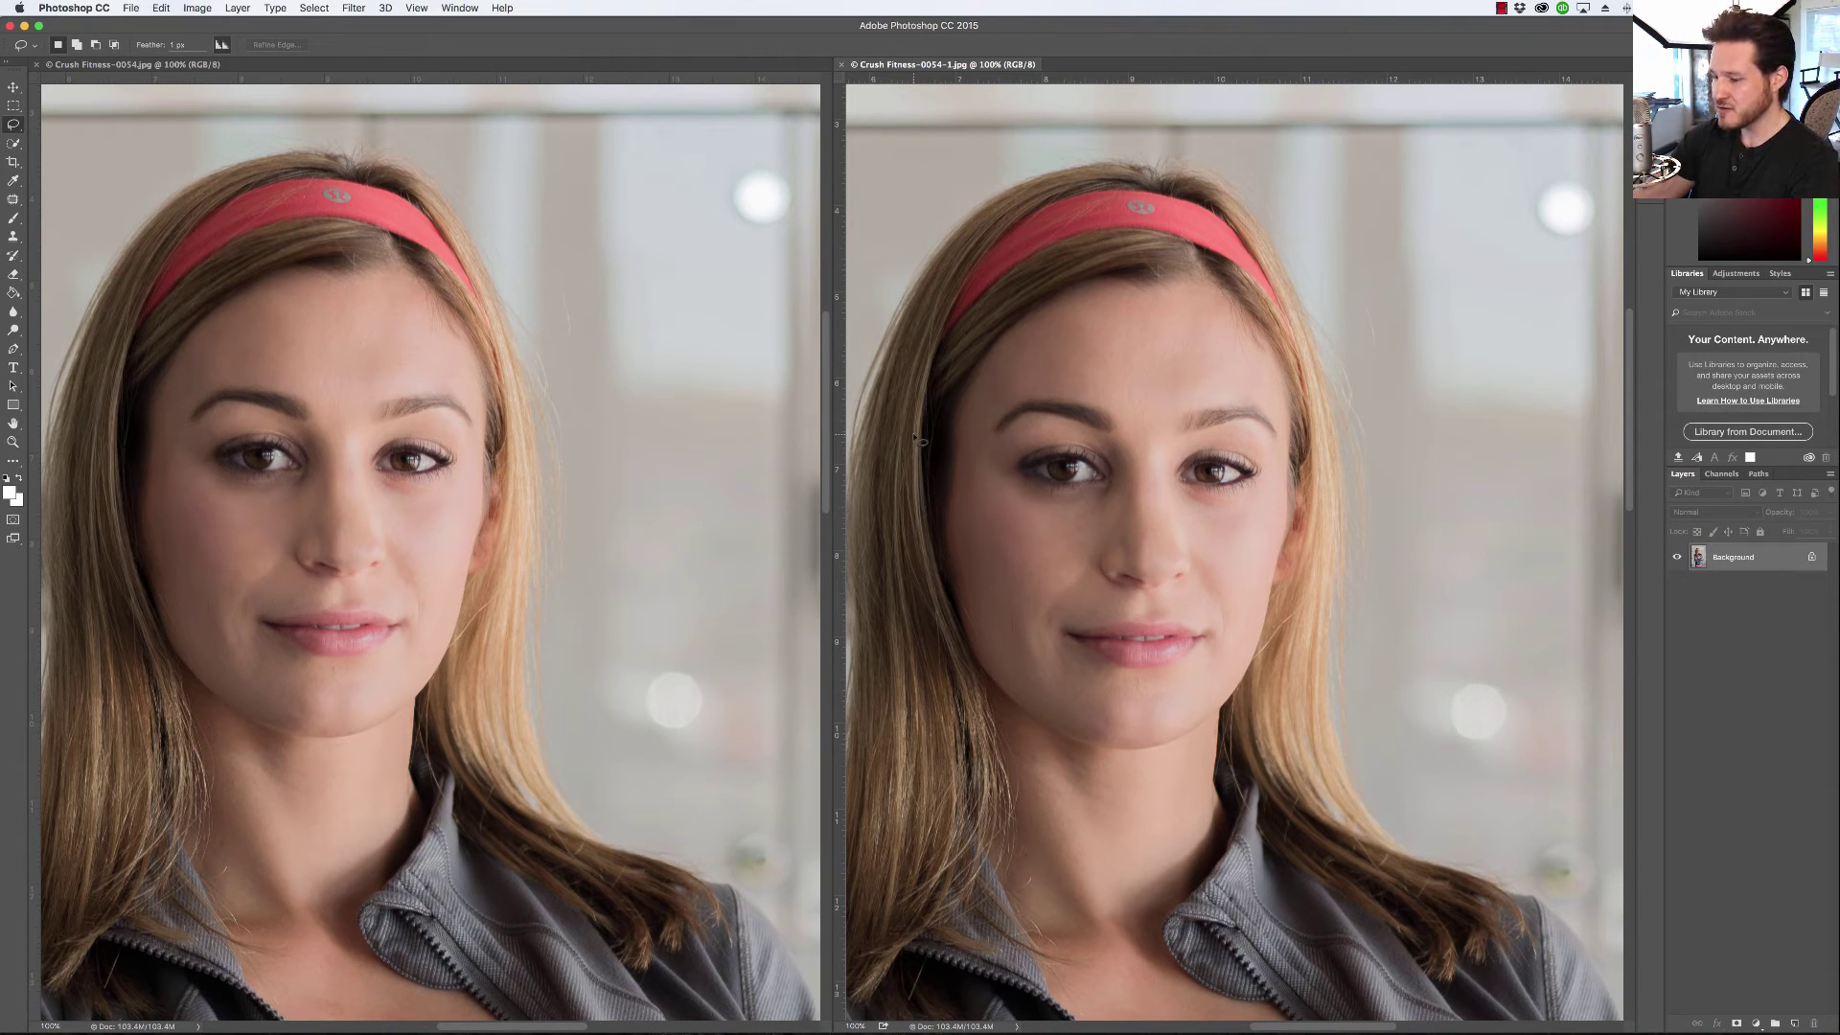
Zoom both portraits out to 33.3% with Cmd+minus.
{"action": "key", "text": "super+minus"}
{"action": "key", "text": "super+minus"}
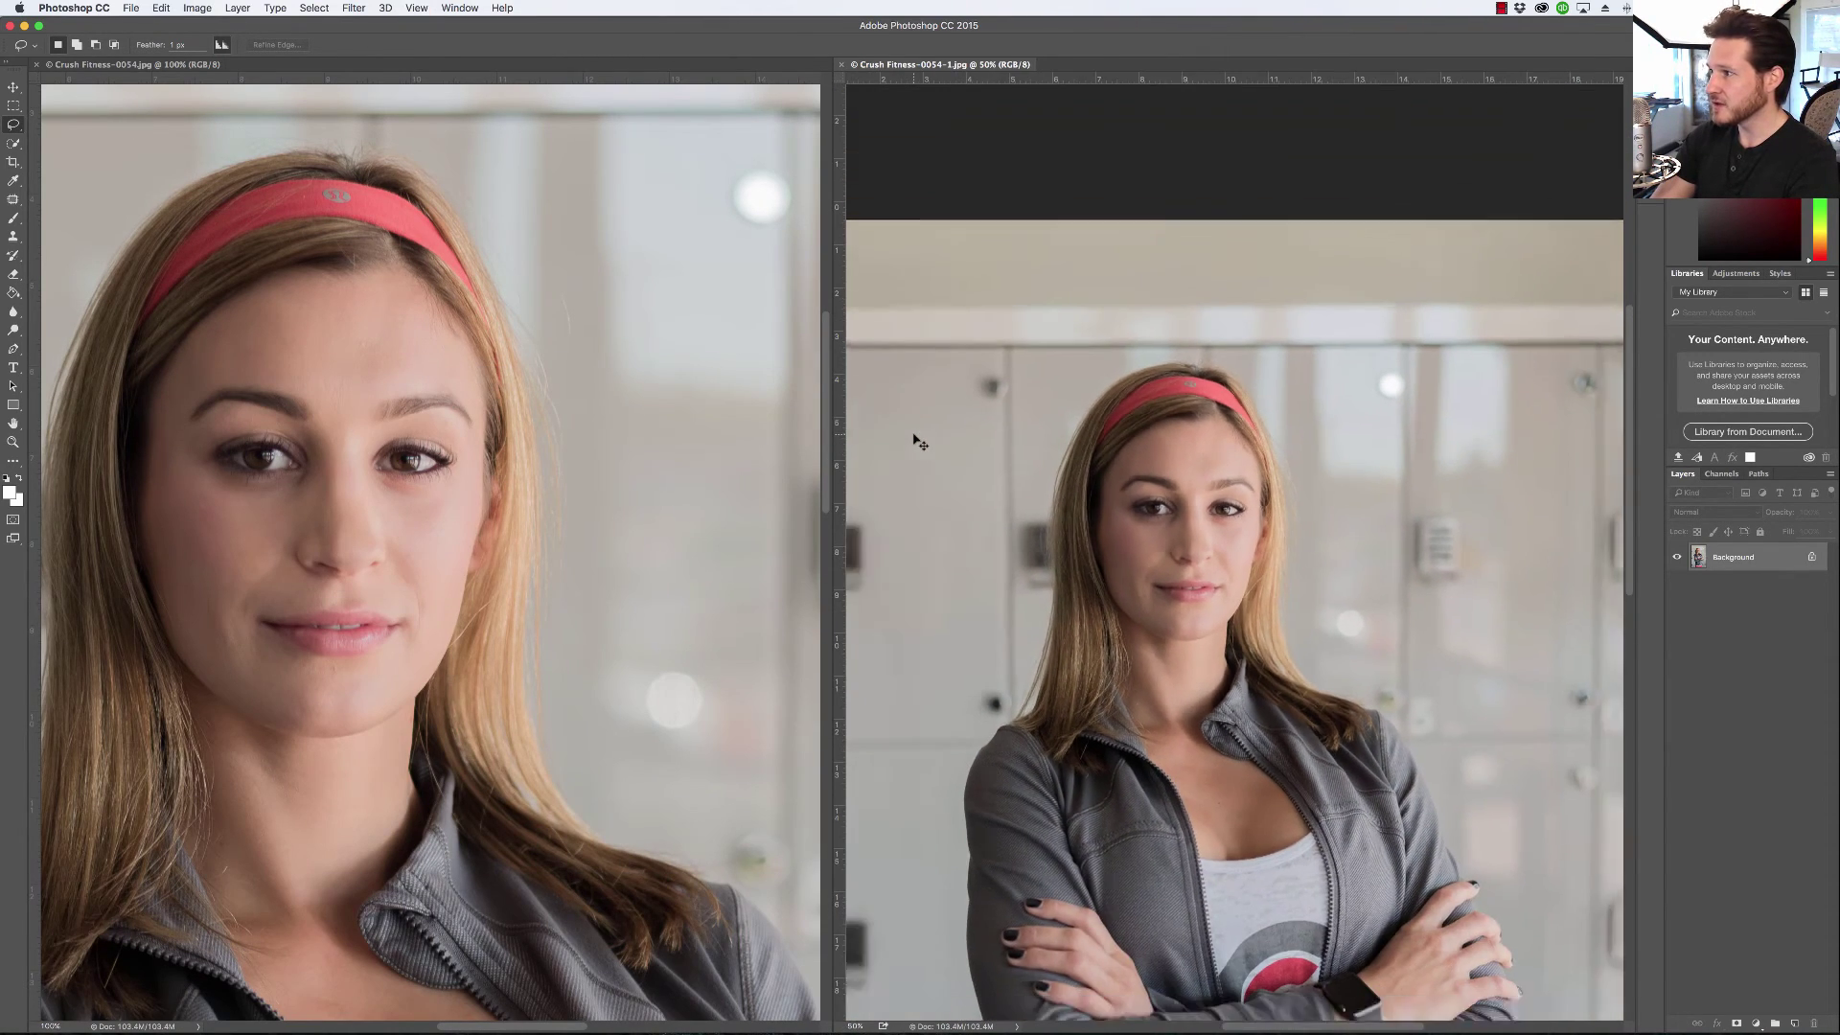
{"action": "key", "text": "super+minus"}
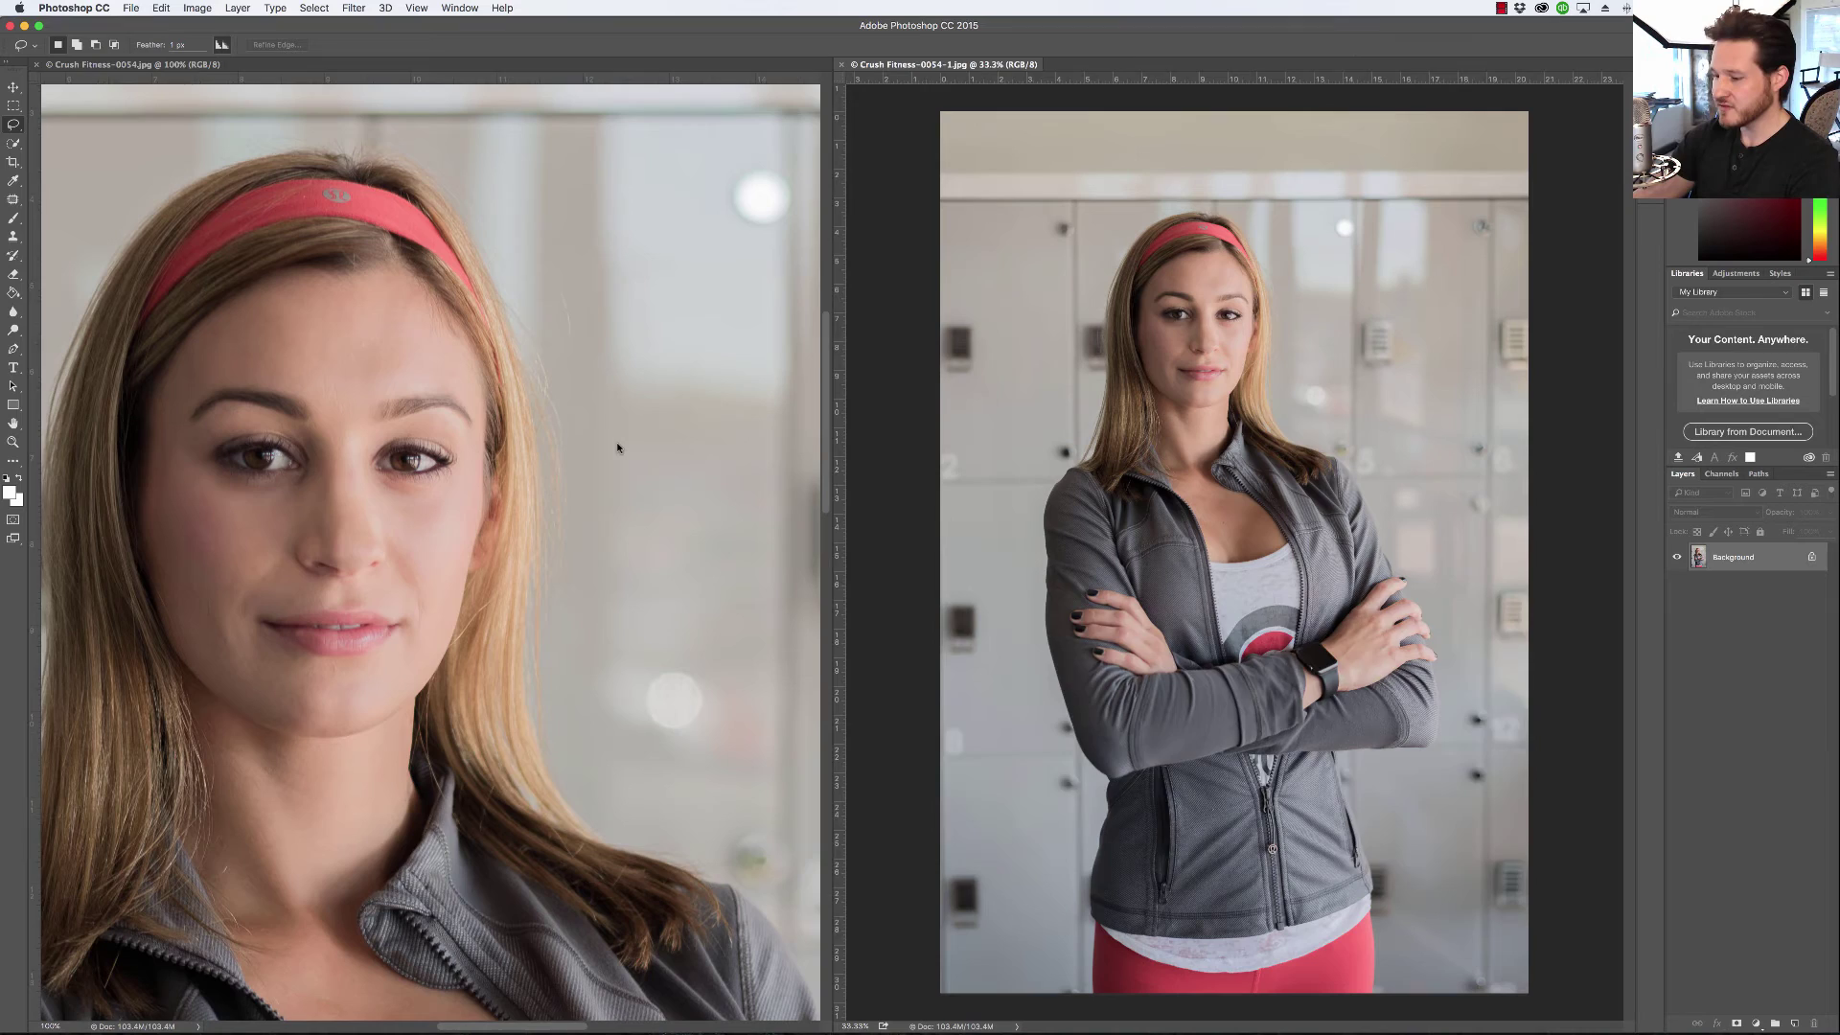
{"action": "key", "text": "super+minus"}
{"action": "key", "text": "super+minus"}
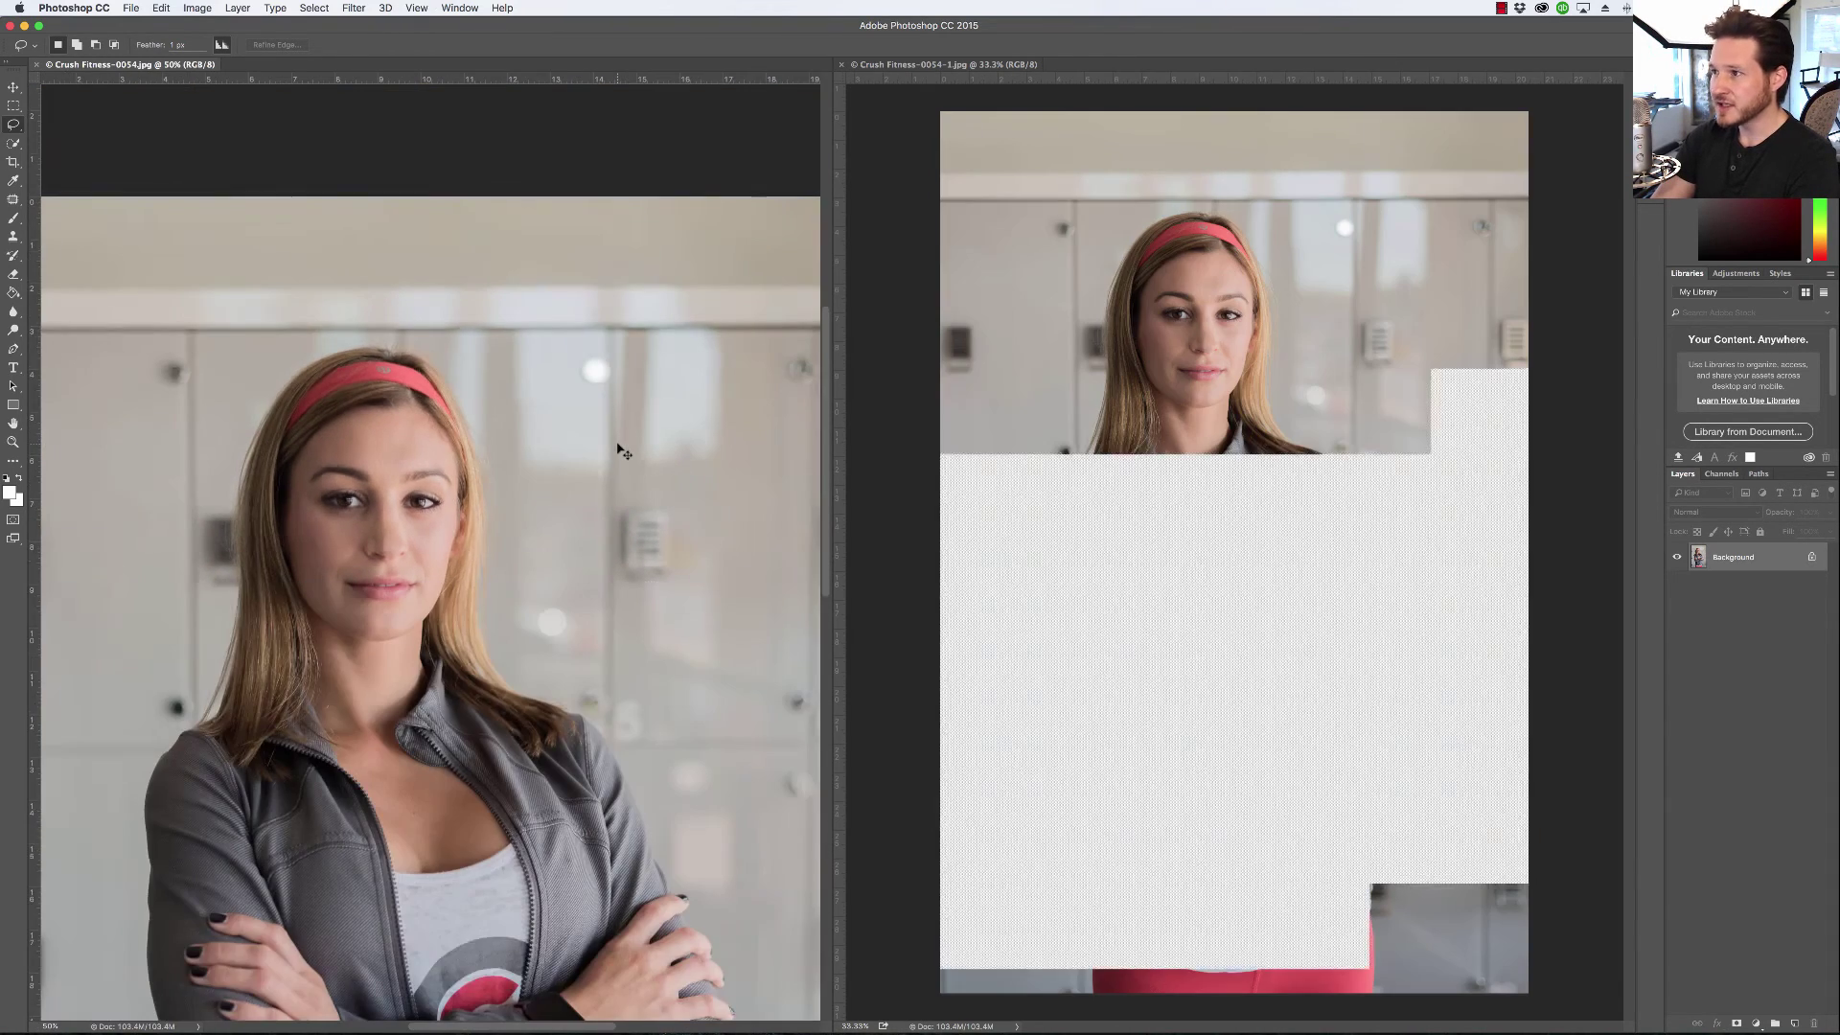
{"action": "key", "text": "super+minus"}
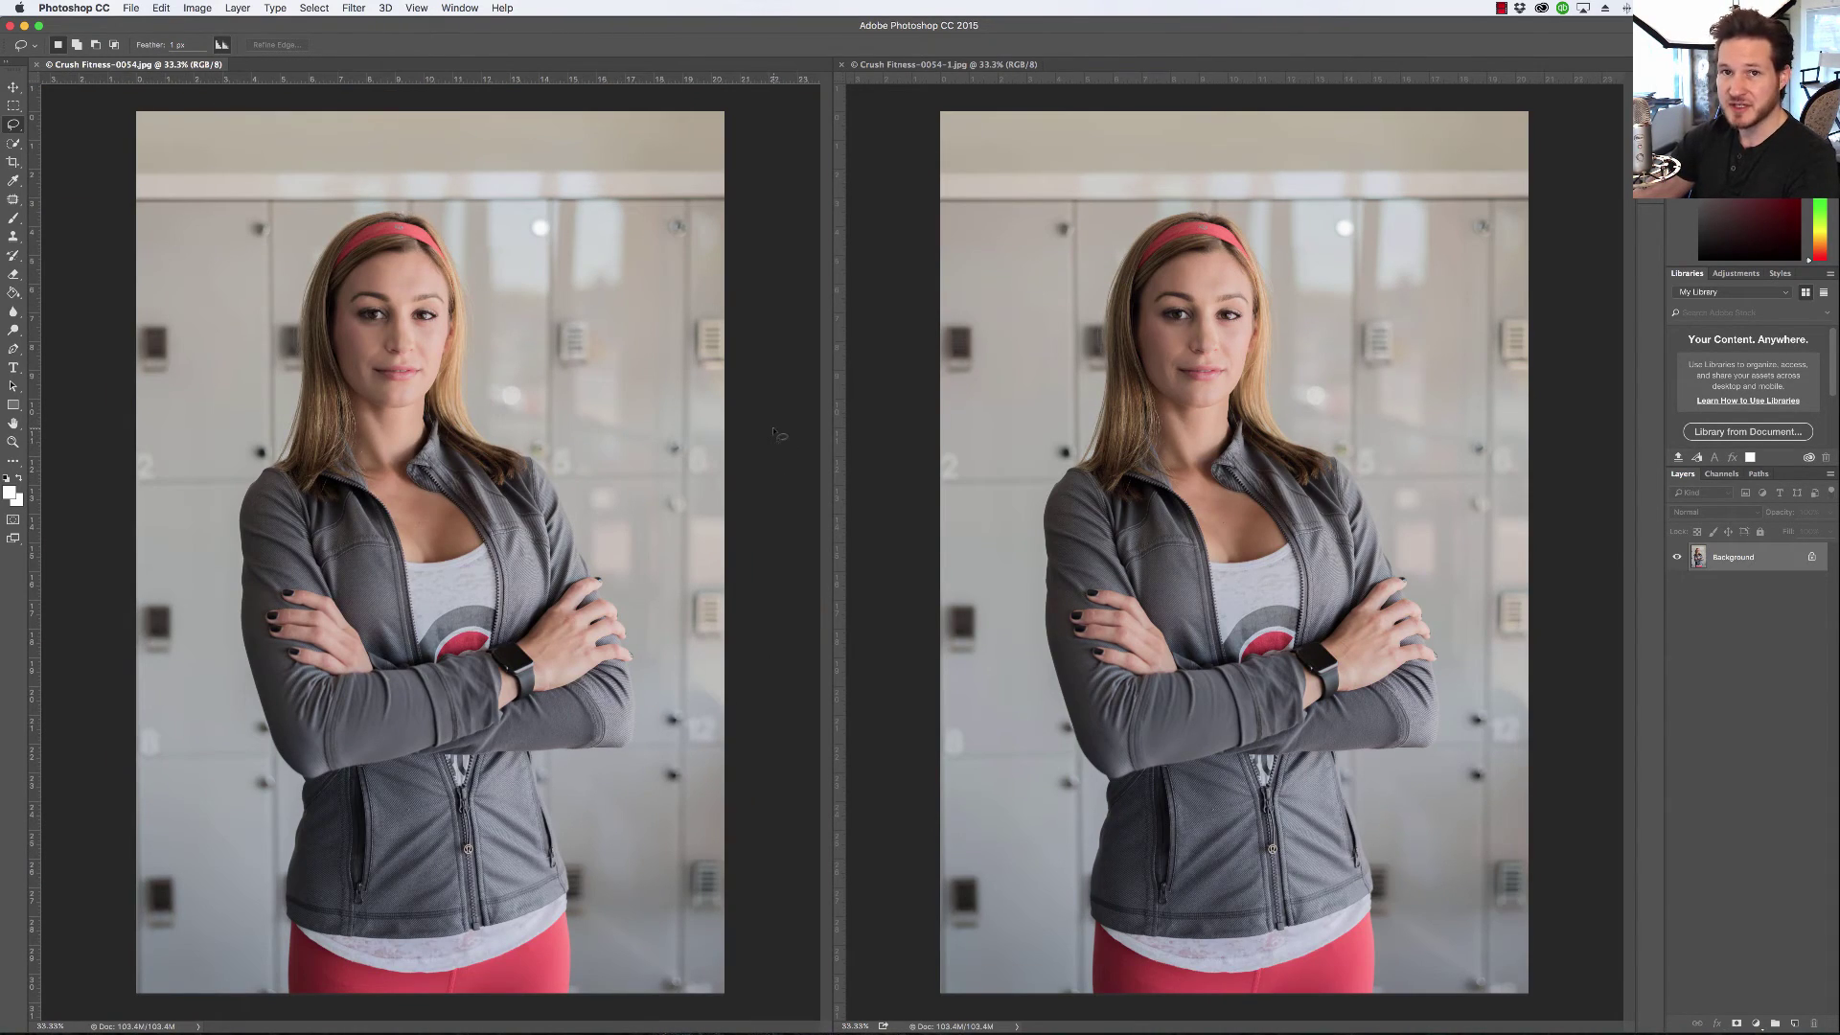